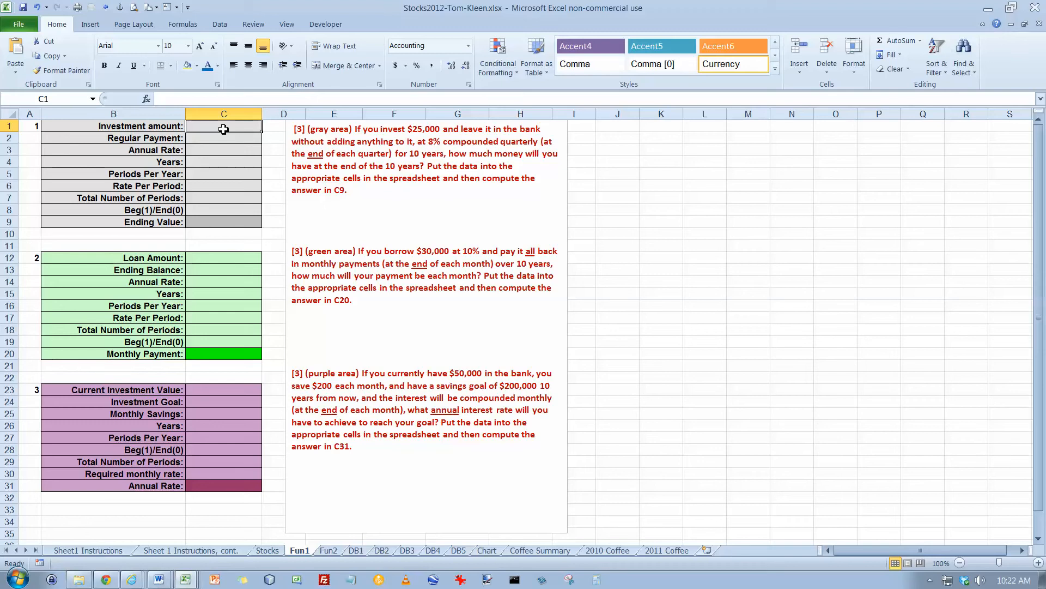
# In the gray area, enter an investment amount of 25000, a regular payment of 0 and an annual rate of 8%.
pyautogui.write('25000')
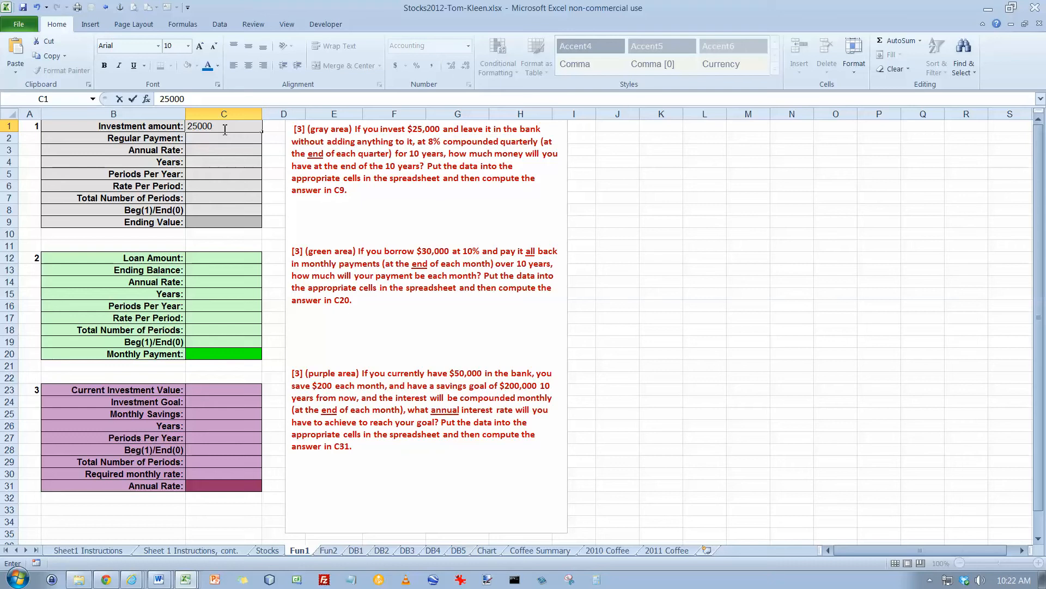
pyautogui.press('Return')
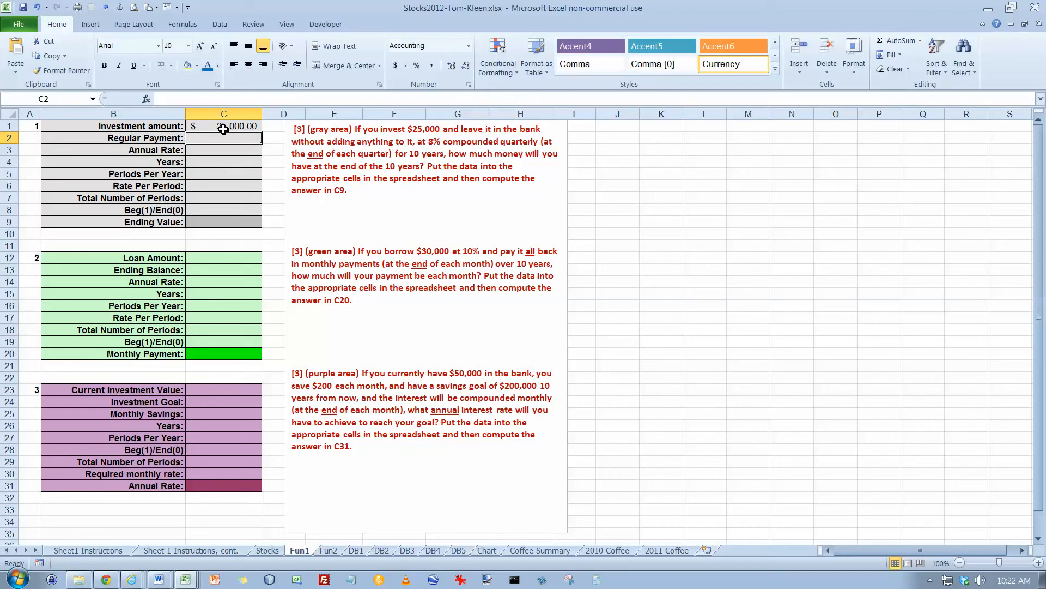
pyautogui.write('0')
pyautogui.press('Return')
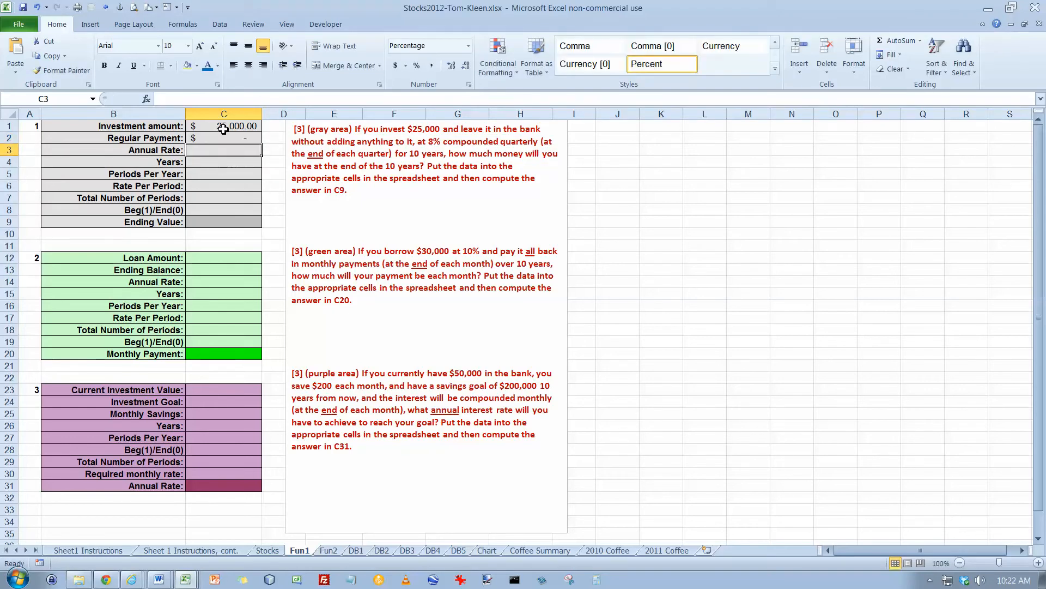
pyautogui.write('8')
pyautogui.press('Return')
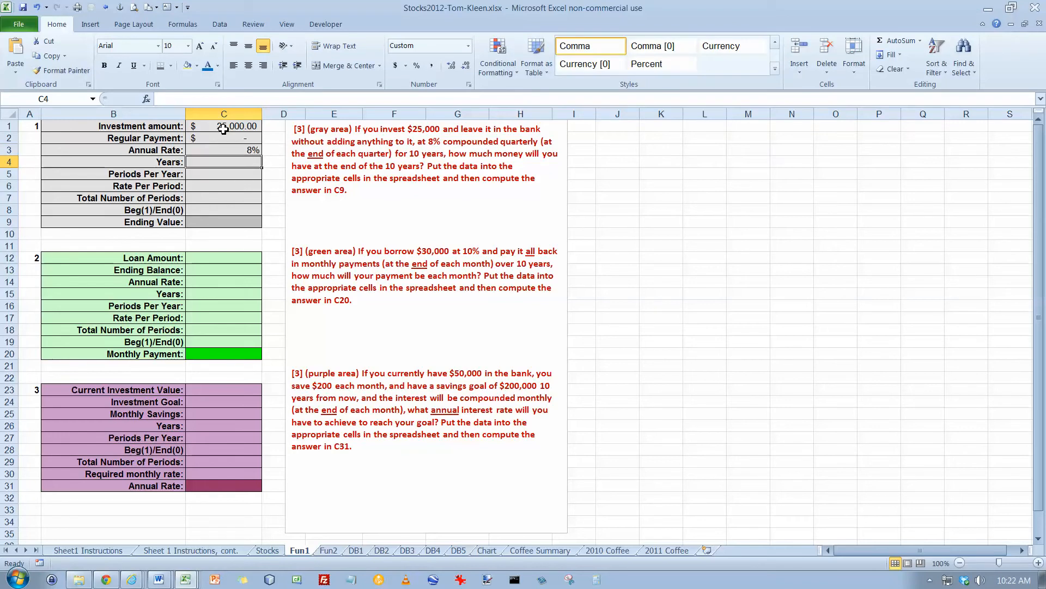
# Set the gray area's years to 10 and its periods per year to 4.
pyautogui.write('10')
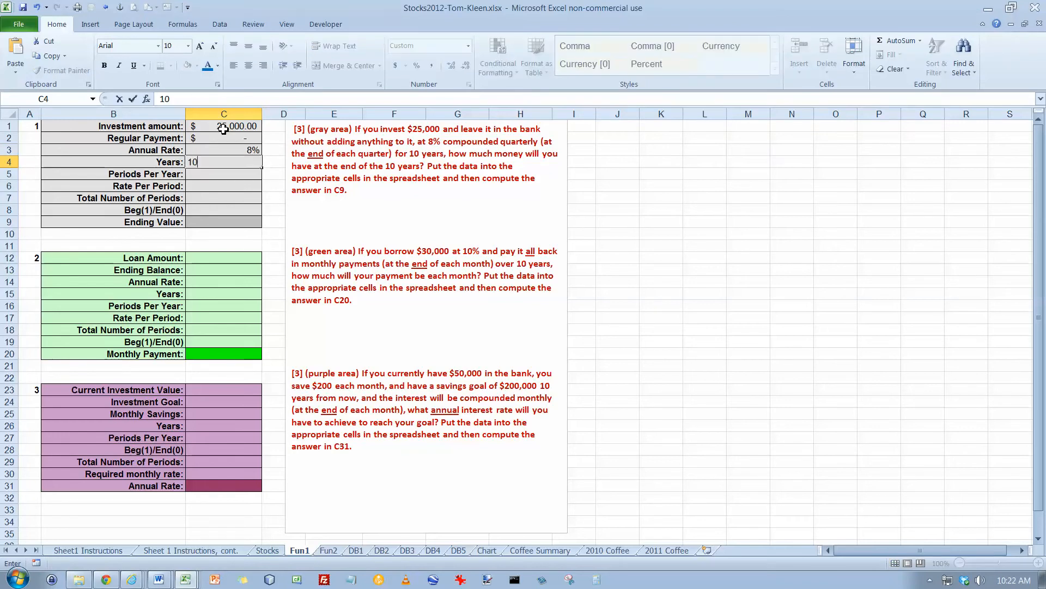
pyautogui.press('Return')
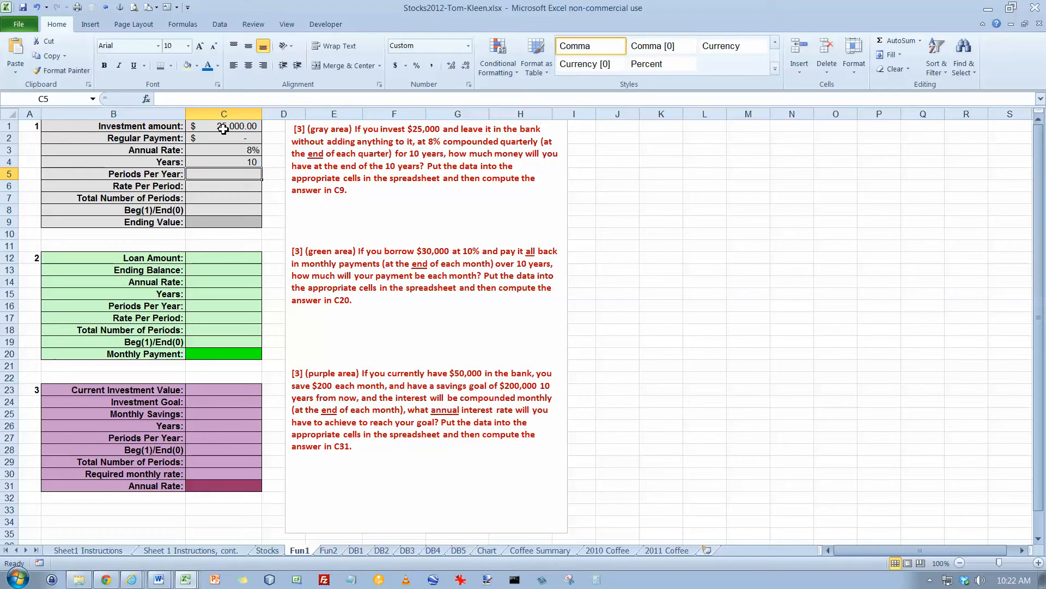
pyautogui.write('4')
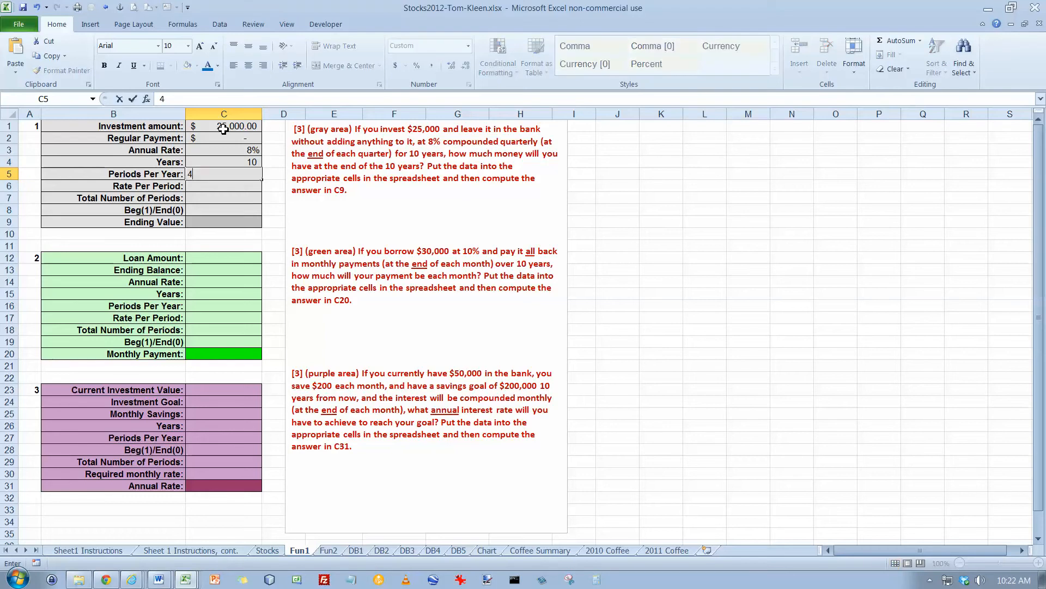
pyautogui.press('Return')
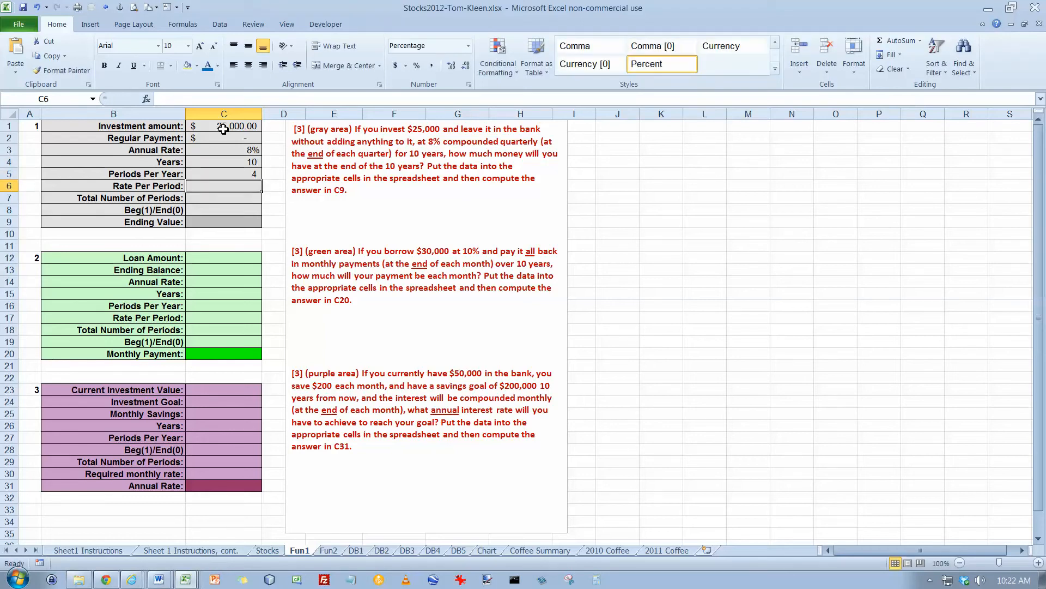
# Calculate the rate per period in C6 by dividing the annual rate by the periods per year, =C3/C5.
pyautogui.write('=')
pyautogui.press('Up')
pyautogui.press('Up')
pyautogui.press('Up')
pyautogui.write('/')
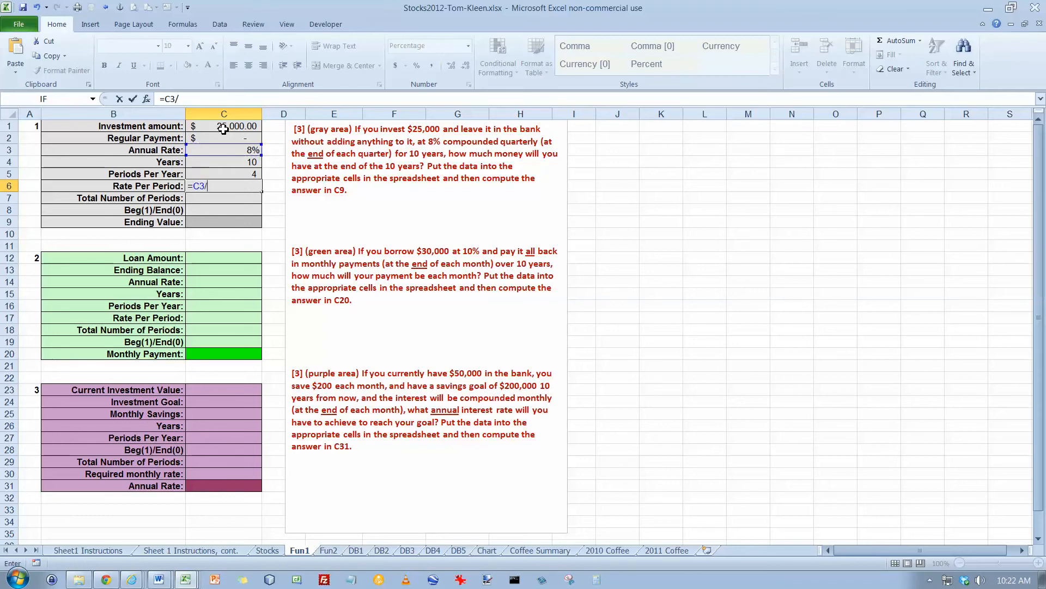
pyautogui.press('Up')
pyautogui.press('Return')
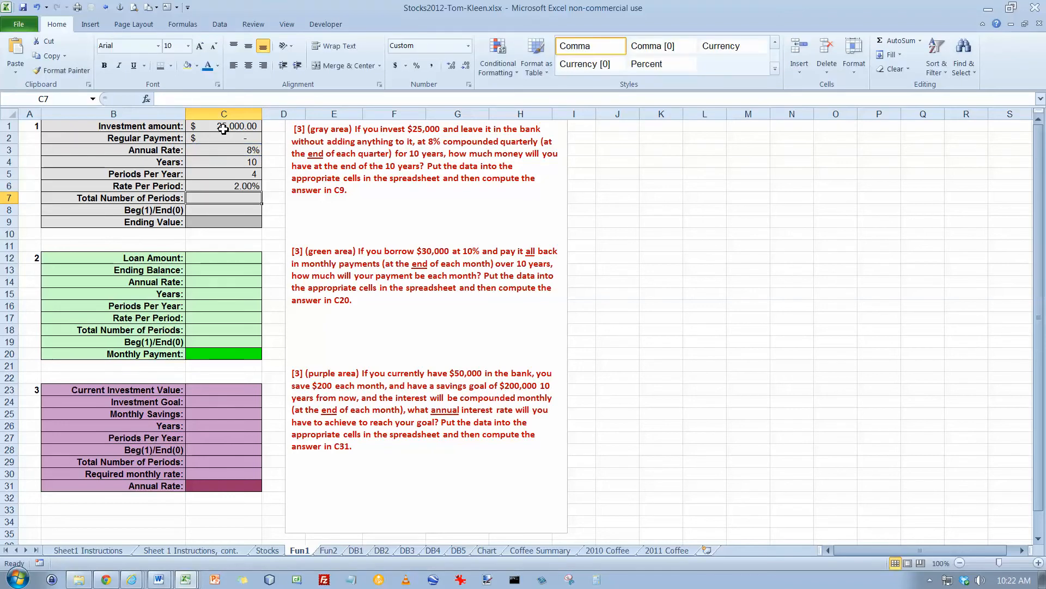
pyautogui.press('Up')
pyautogui.write('=')
pyautogui.press('Up')
pyautogui.press('Up')
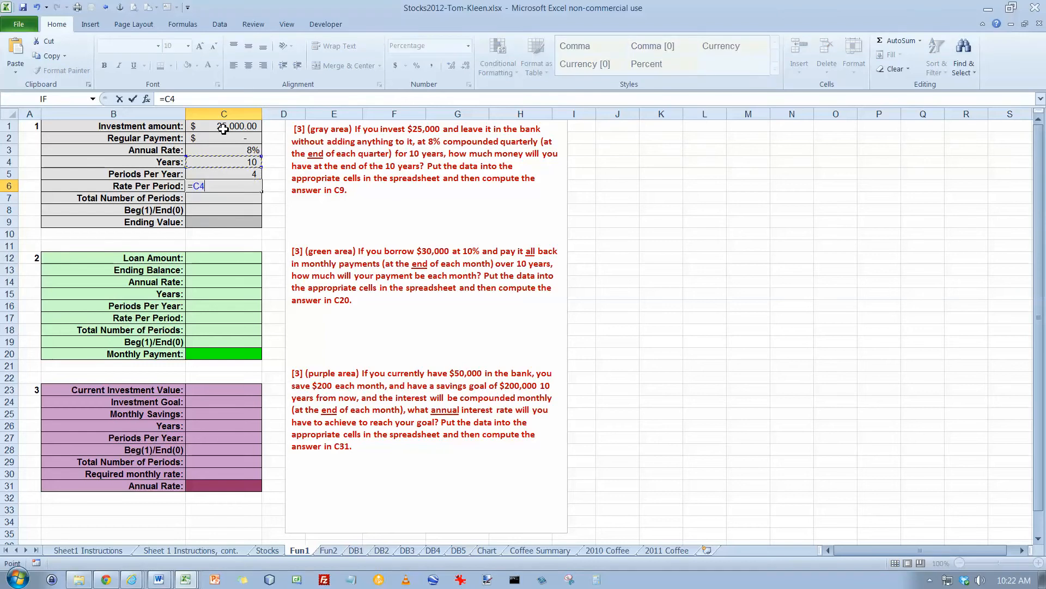
pyautogui.write('*')
pyautogui.press('Return')
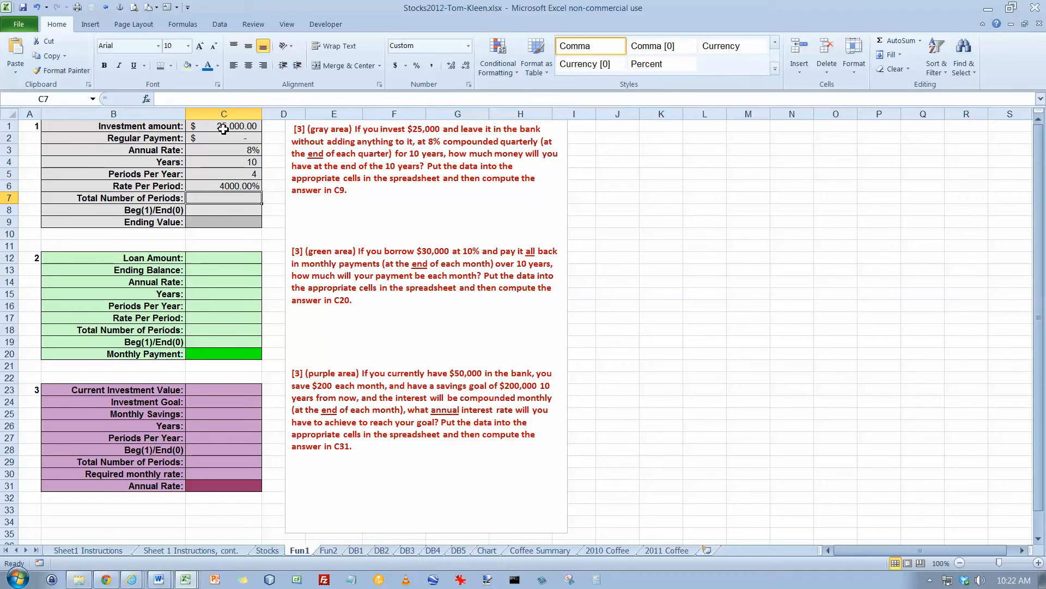
pyautogui.press('Up')
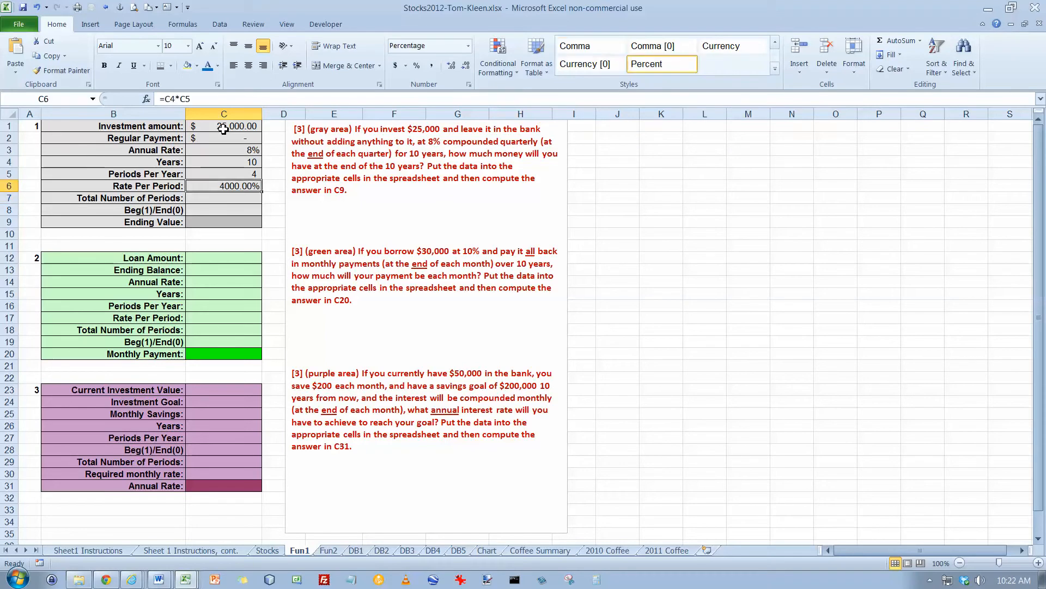
pyautogui.hotkey('ctrl', 'z')
# Calculate the total number of periods in C7 as =C4*C5 and enter 0 for Beg(1)/End(0) in C8.
pyautogui.press('Down')
pyautogui.write('=')
pyautogui.press('Up')
pyautogui.press('Up')
pyautogui.press('Up')
pyautogui.write('*')
pyautogui.press('Up')
pyautogui.press('Up')
pyautogui.press('Return')
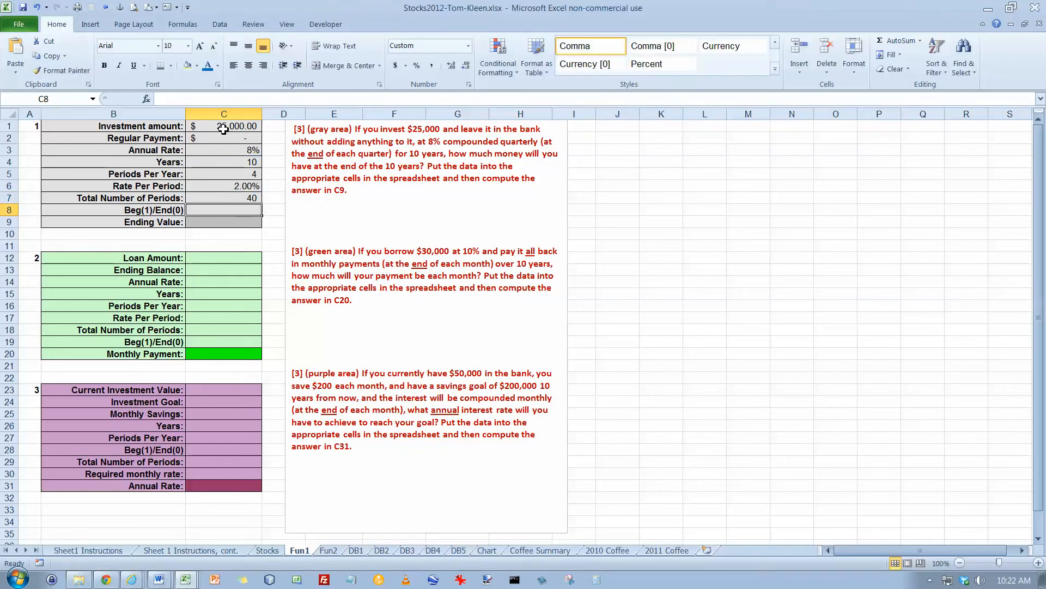
pyautogui.write('0')
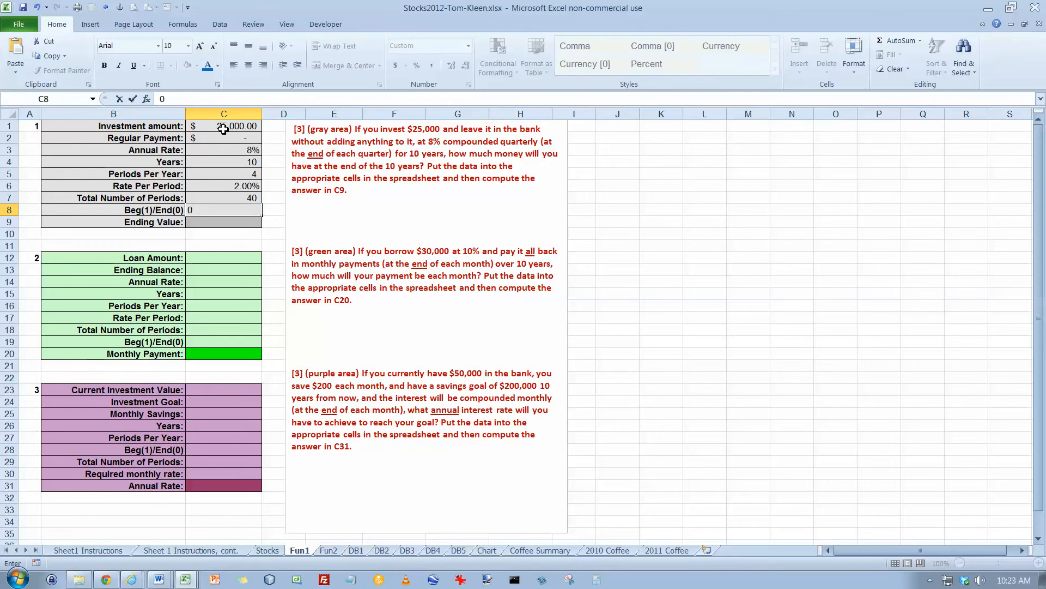
pyautogui.press('Return')
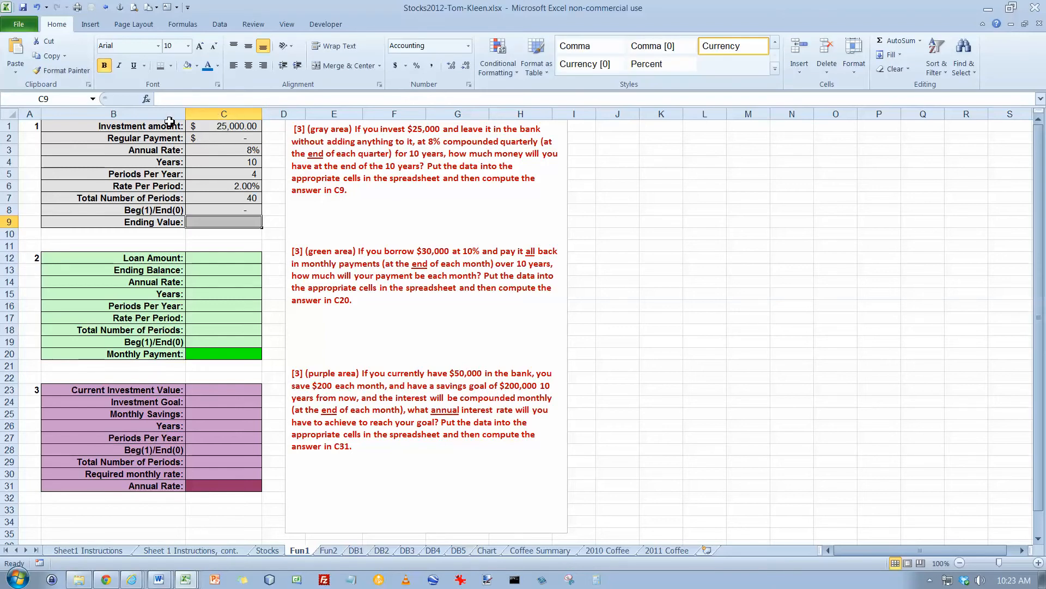
pyautogui.click(147, 100)
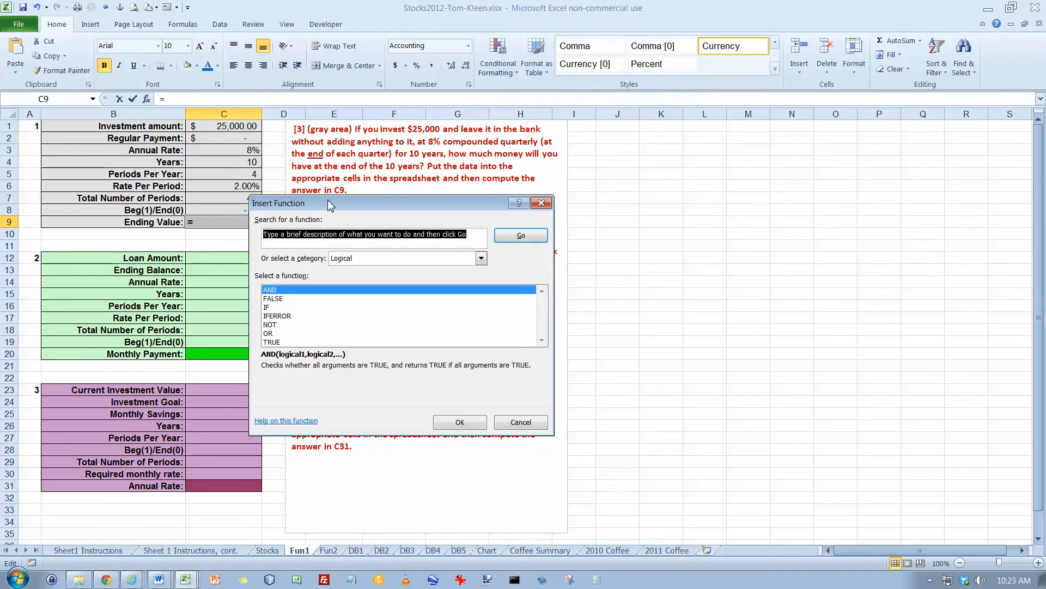
pyautogui.moveTo(329, 206); pyautogui.dragTo(393, 192)
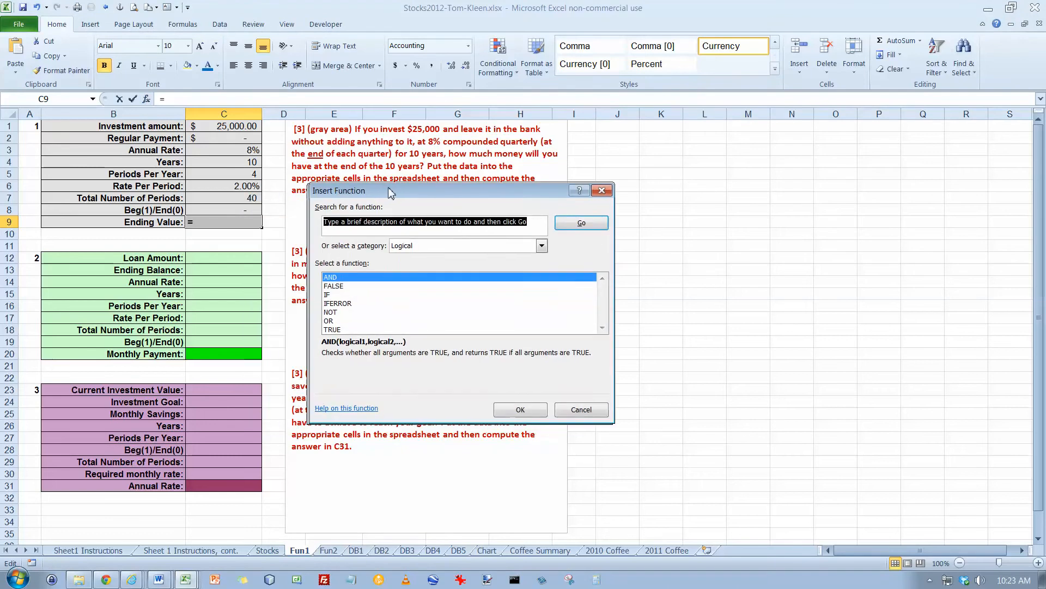
pyautogui.click(606, 189)
# Insert the financial FV function in the Ending Value cell C9, with C6 as Rate and C7 as Nper.
pyautogui.click(176, 26)
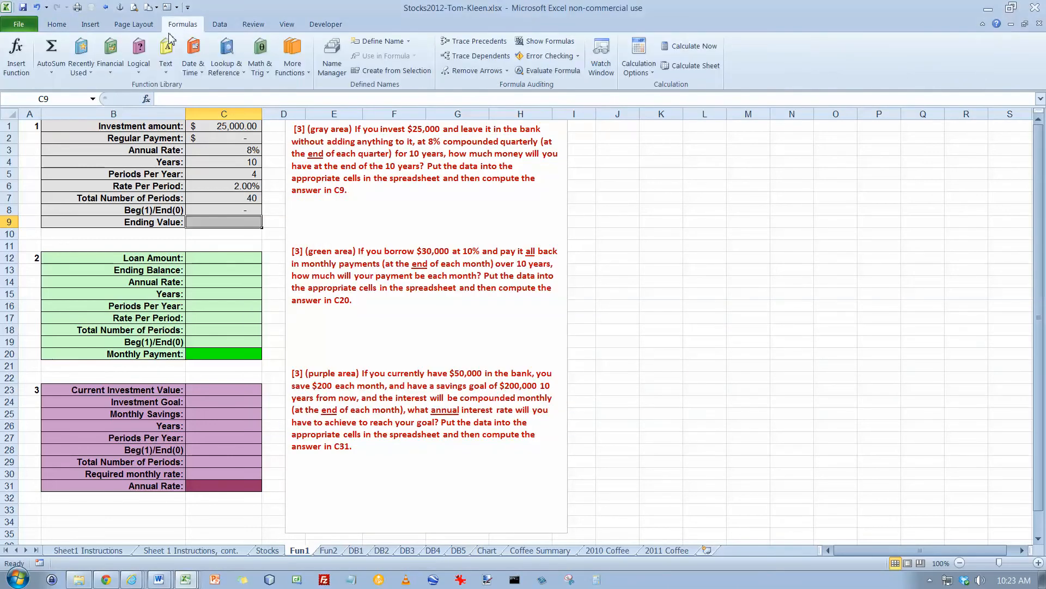
pyautogui.click(112, 74)
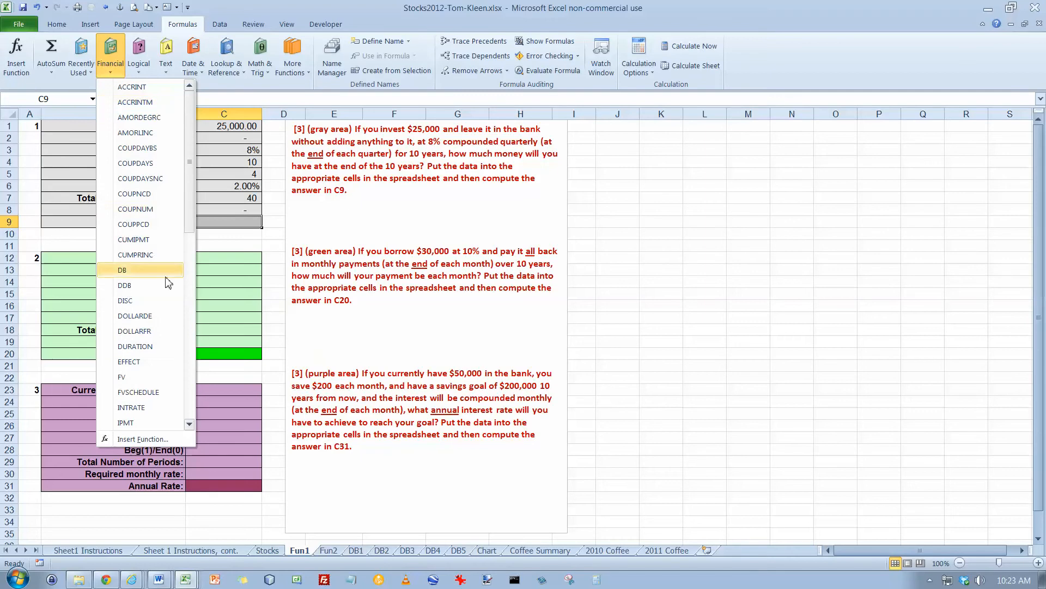
pyautogui.click(122, 376)
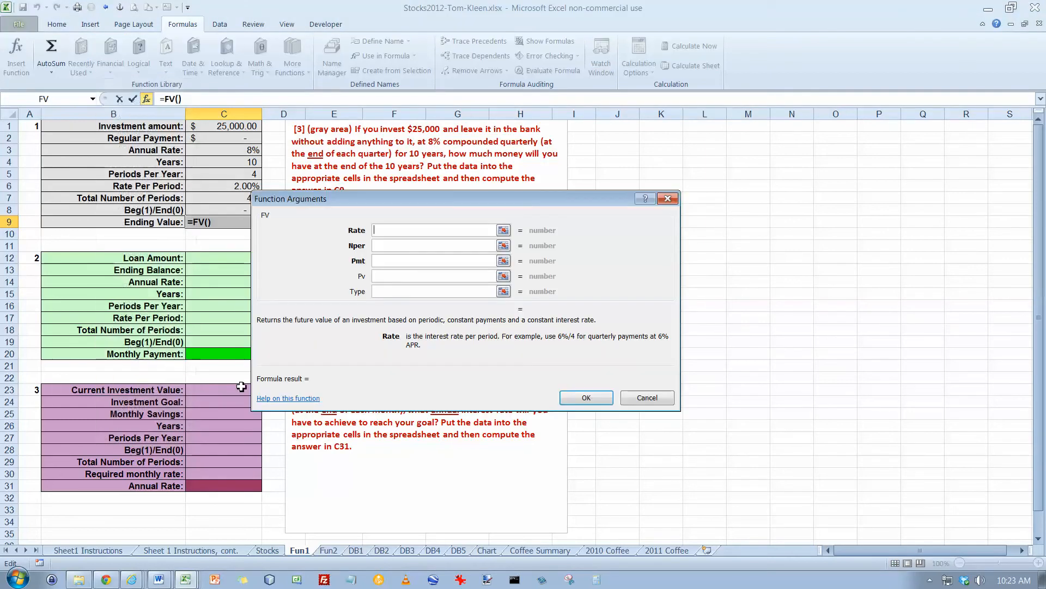
pyautogui.moveTo(417, 211); pyautogui.dragTo(719, 196)
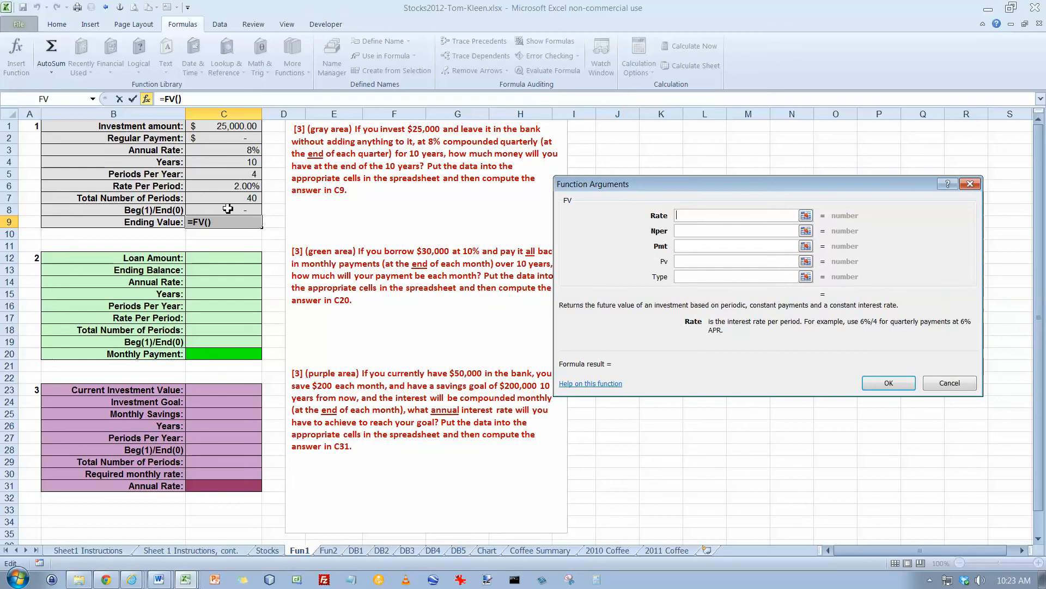
pyautogui.click(223, 186)
pyautogui.click(686, 236)
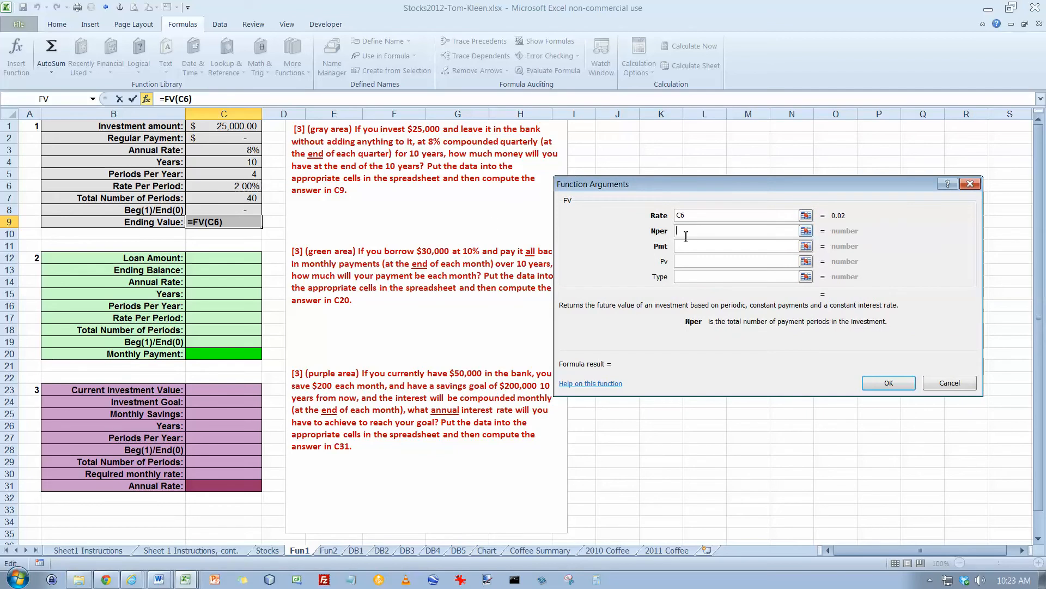
pyautogui.click(245, 198)
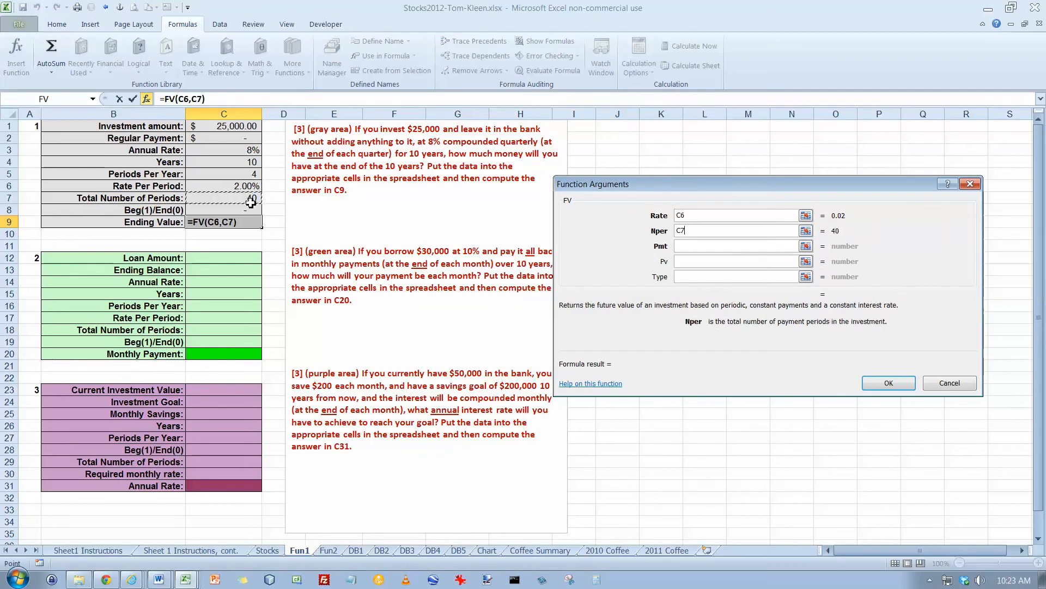
# Complete the FV function with -C2 as Pmt, -C1 as Pv and C8 as Type.
pyautogui.click(681, 247)
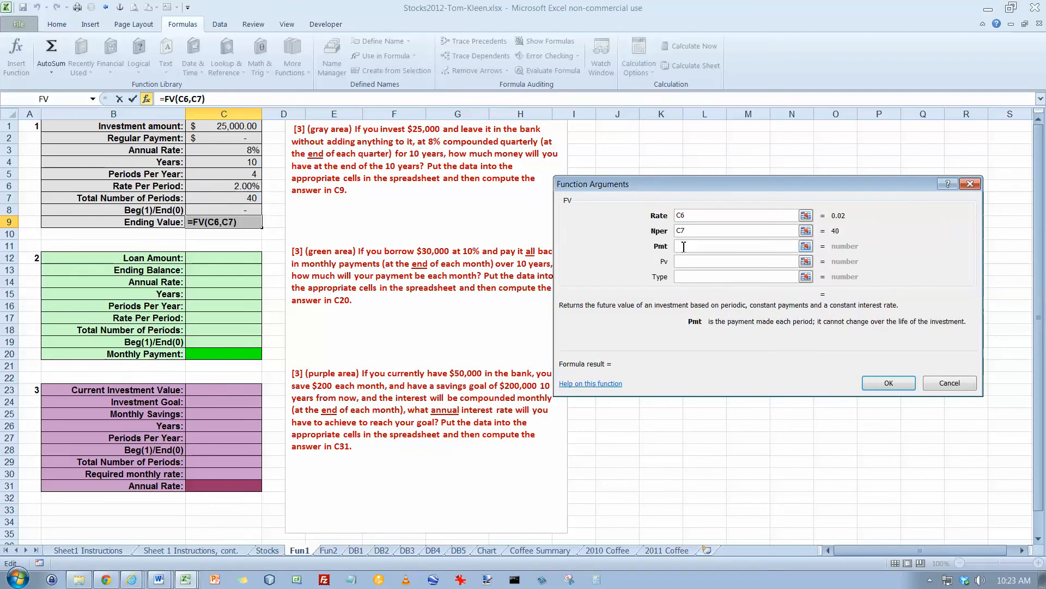
pyautogui.write('-')
pyautogui.click(240, 139)
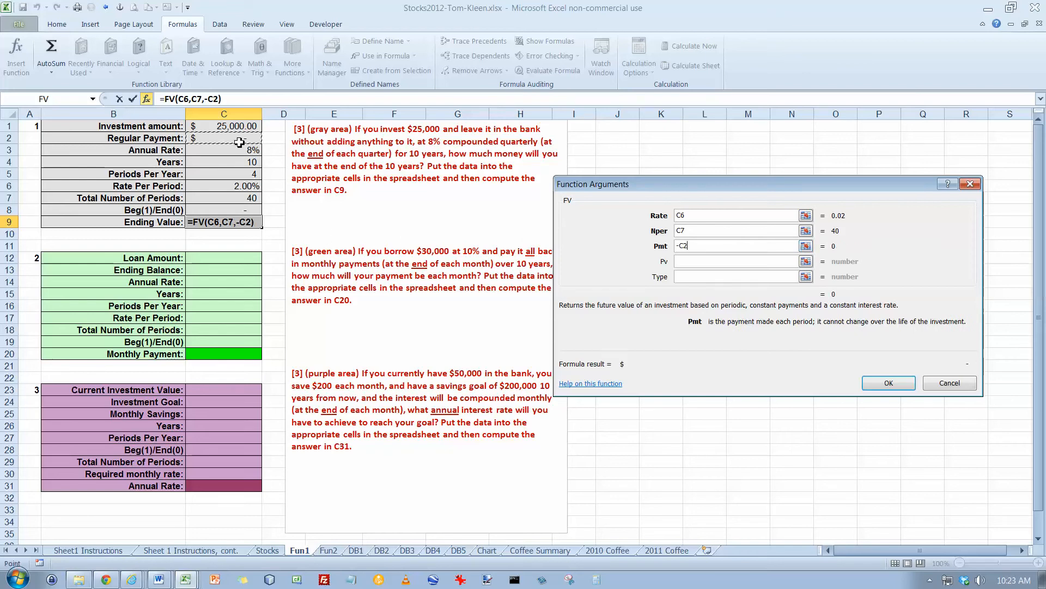
pyautogui.click(684, 262)
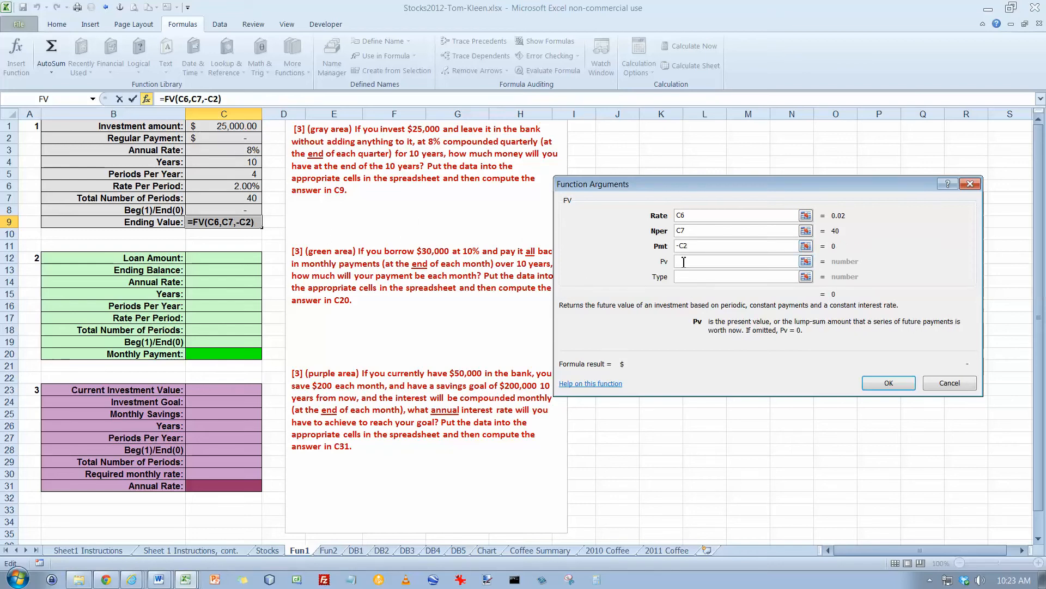
pyautogui.write('-')
pyautogui.click(240, 126)
pyautogui.press('Tab')
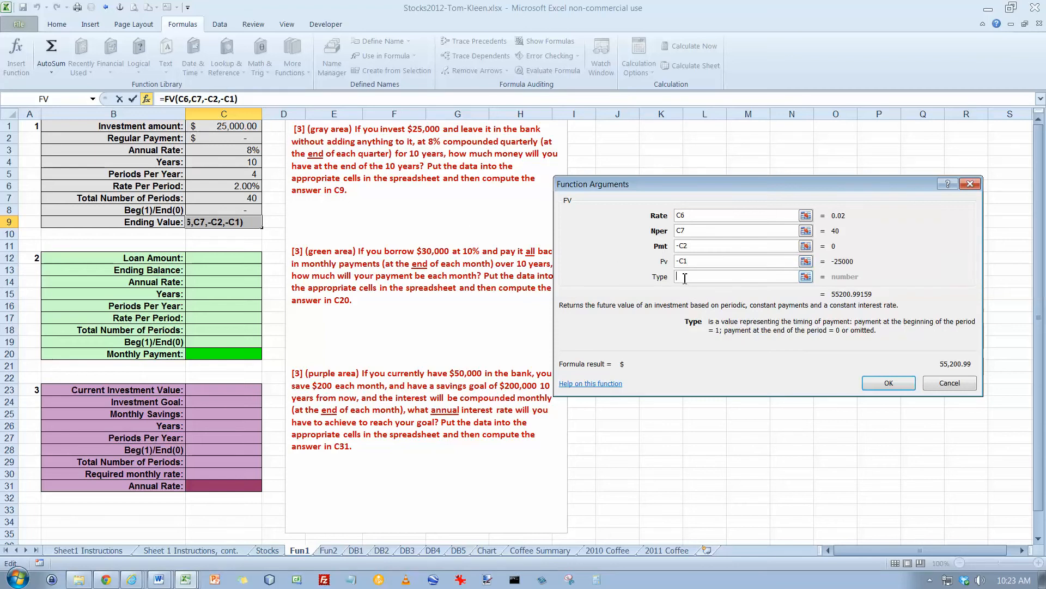
pyautogui.click(247, 211)
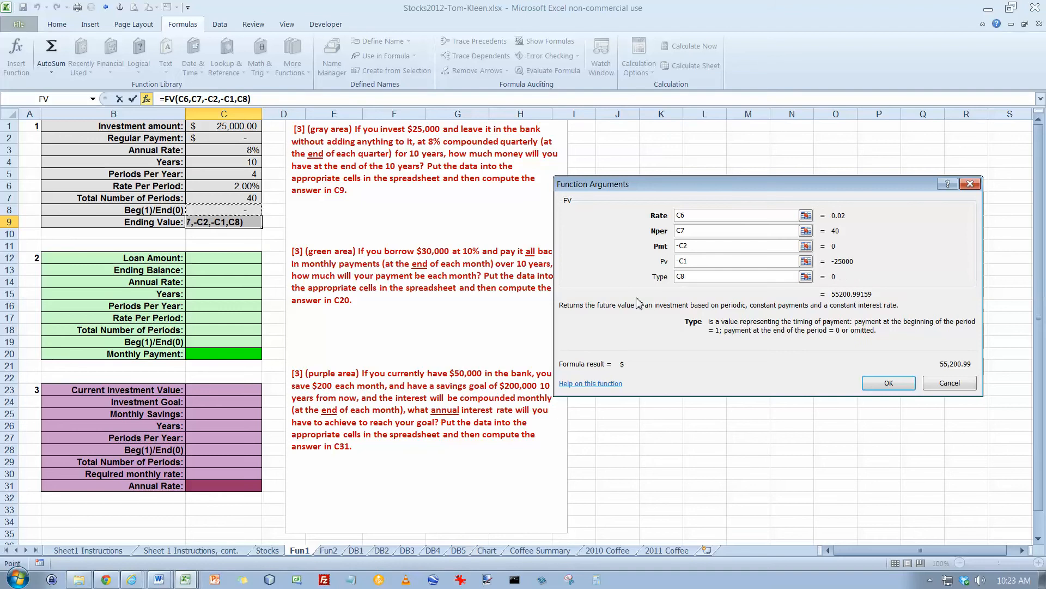
pyautogui.click(883, 383)
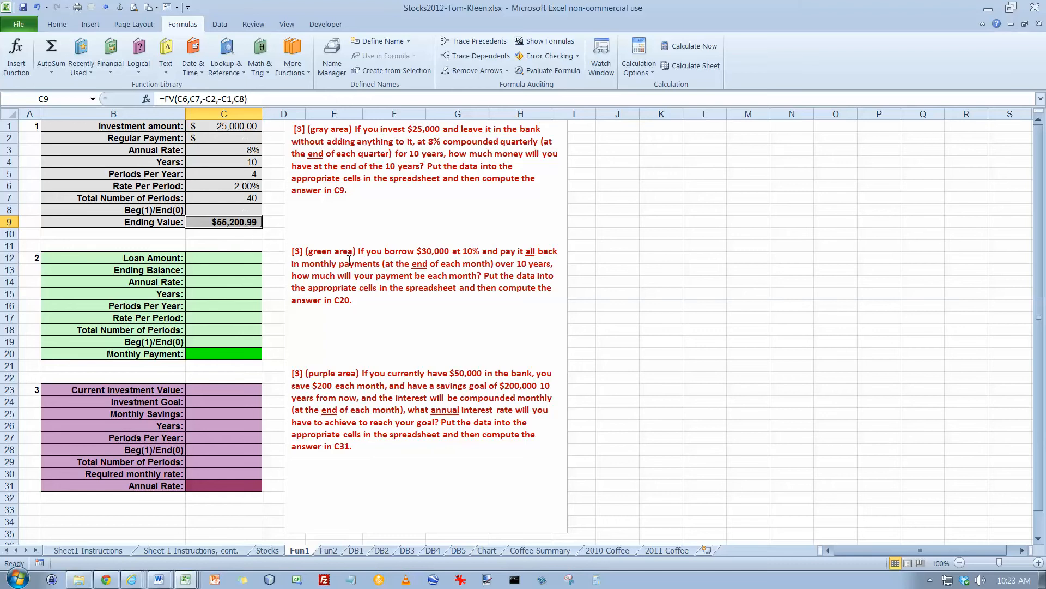
# In the green area, enter a loan amount of 30000 and an ending balance of 0.
pyautogui.click(232, 257)
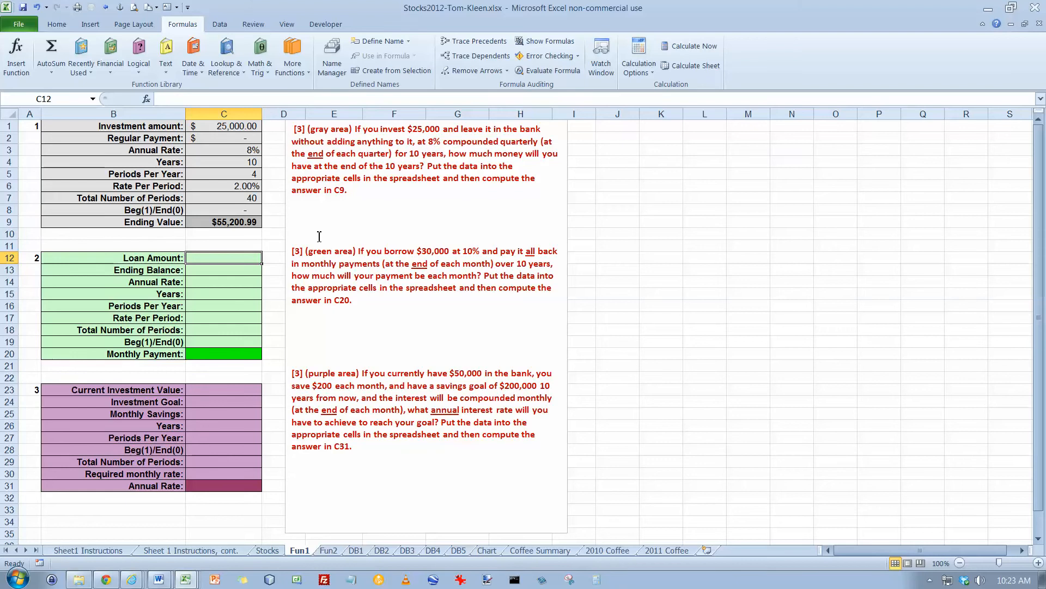
pyautogui.write('30,000')
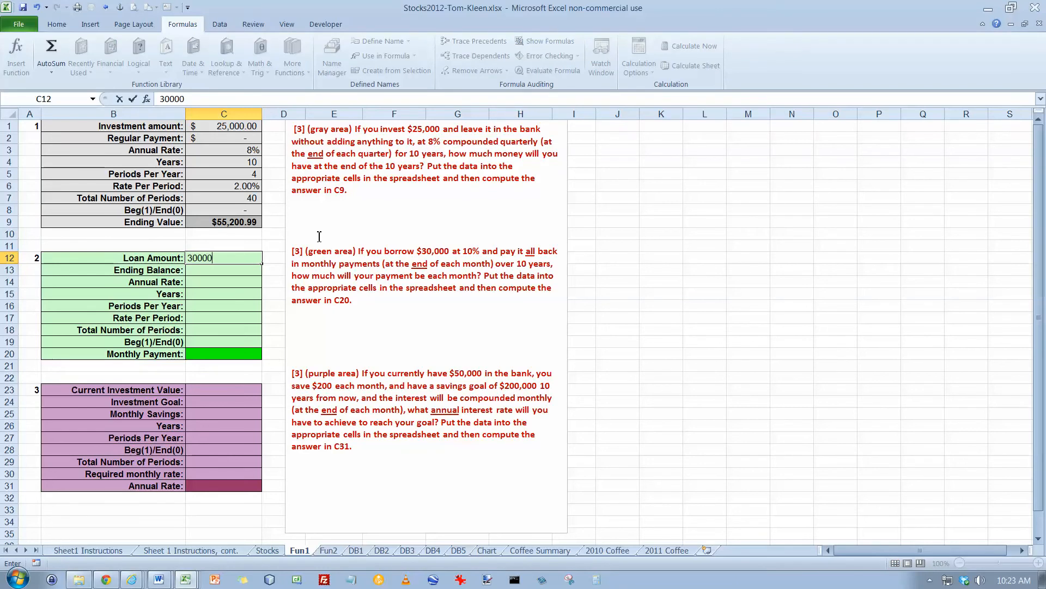
pyautogui.press('Return')
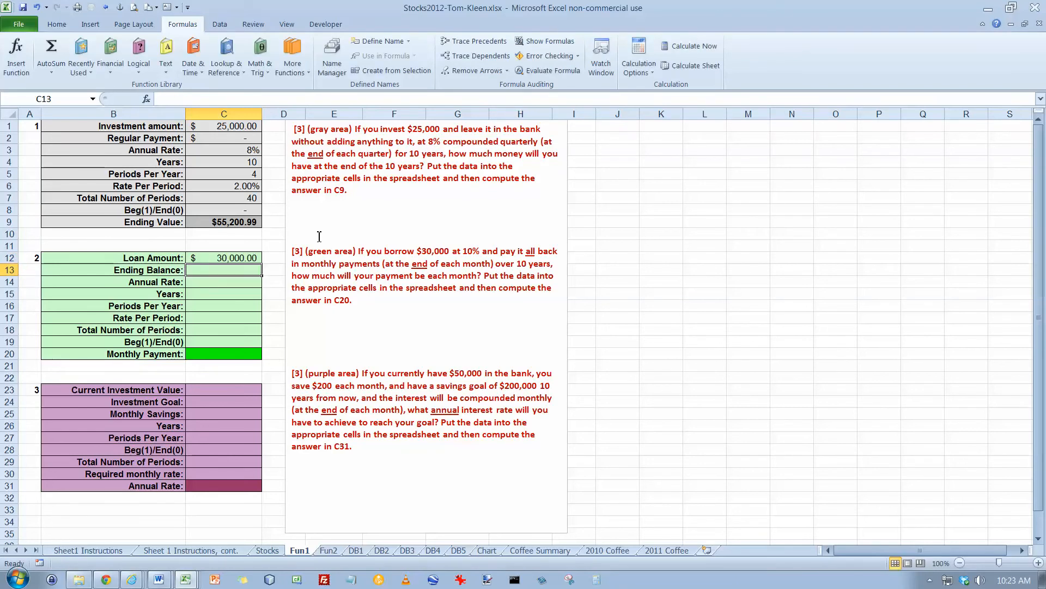
pyautogui.write('0')
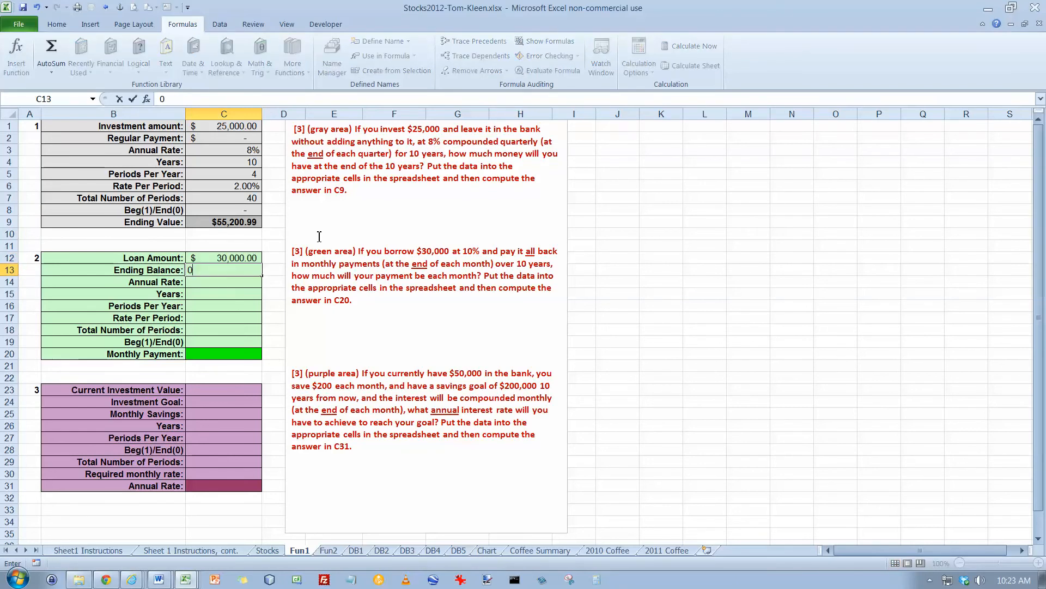
pyautogui.press('Return')
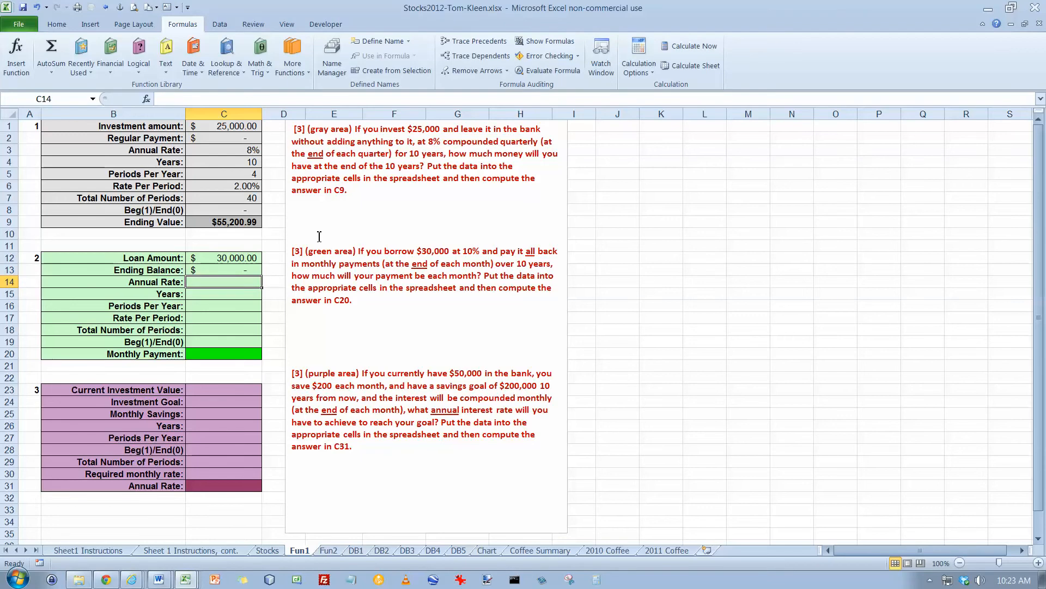
# In the green area, enter an annual rate of 10%, 10 years and 12 periods per year.
pyautogui.write('10')
pyautogui.press('Return')
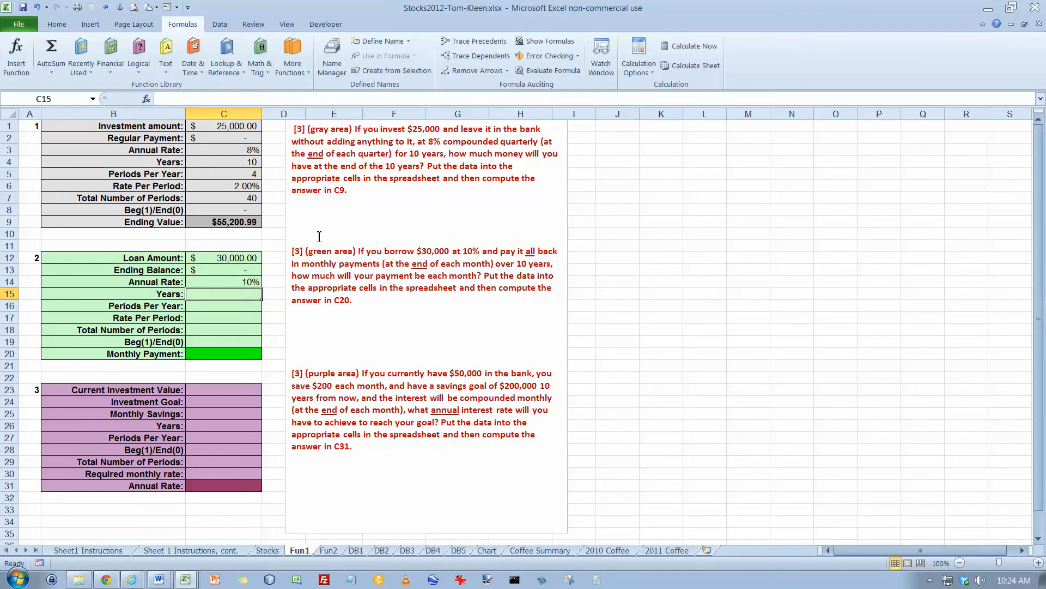
pyautogui.write('10')
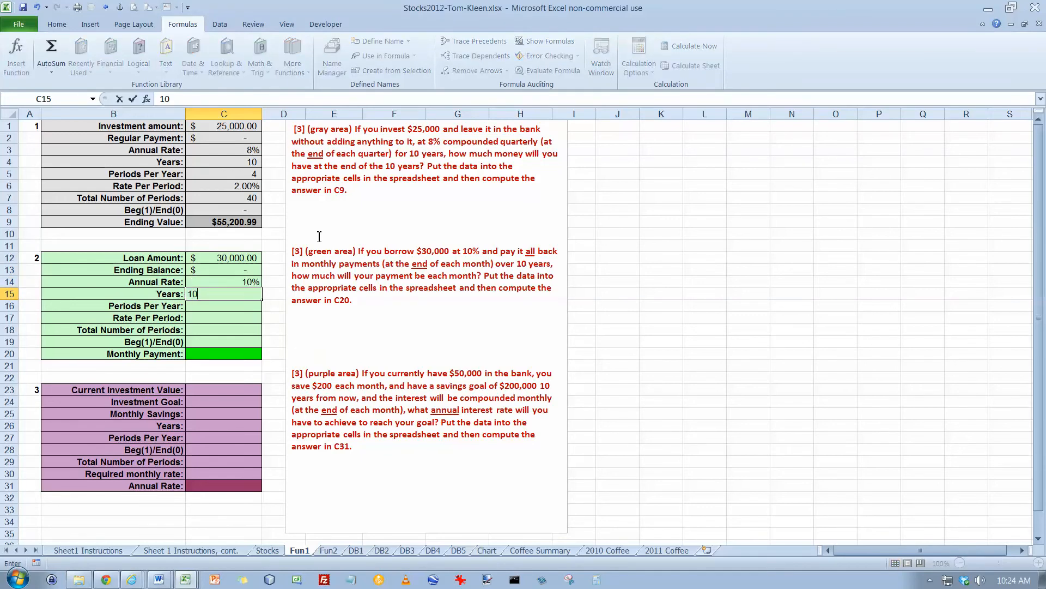
pyautogui.press('Return')
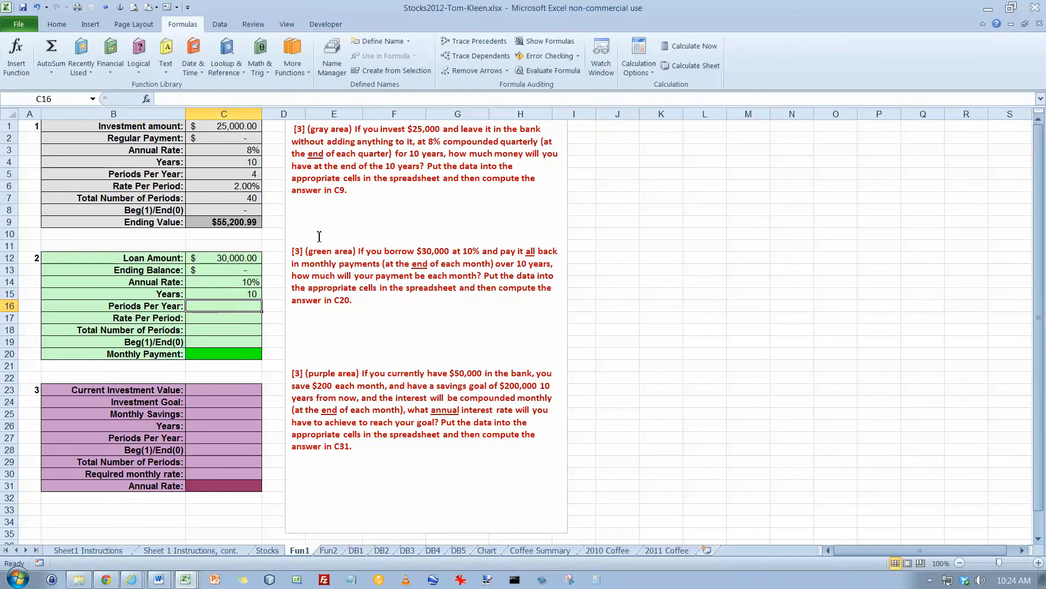
pyautogui.write('12')
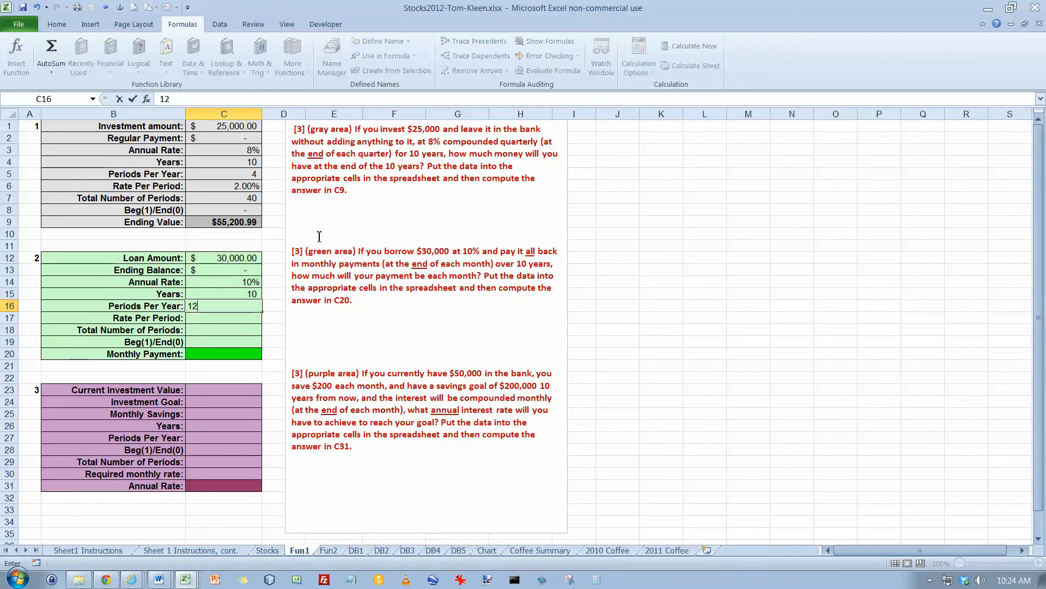
pyautogui.press('Return')
# Calculate the green area's rate per period in C17 as =C14/C16.
pyautogui.write('=')
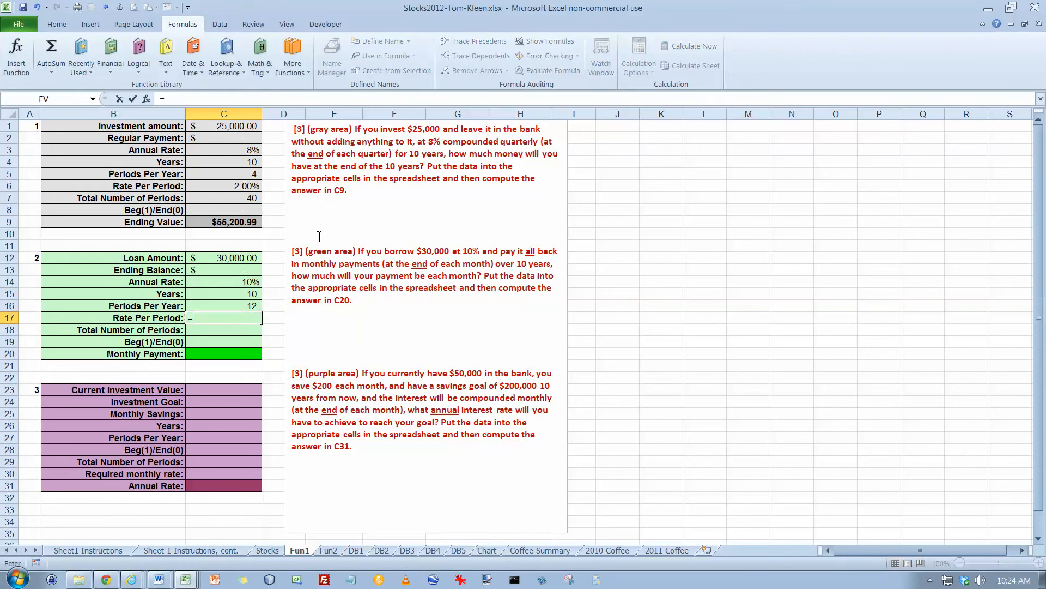
pyautogui.press('Up')
pyautogui.press('Up')
pyautogui.press('Up')
pyautogui.write('/')
pyautogui.press('Up')
pyautogui.press('Return')
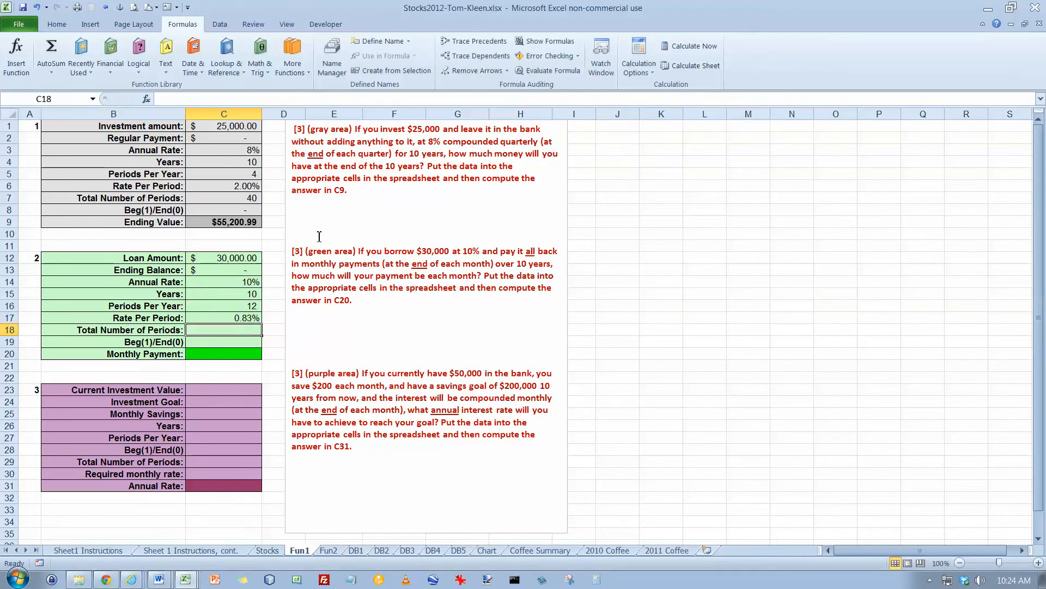
# Calculate the total number of periods in C18 as =C15*C16 and enter 0 for Beg(1)/End(0) in C19.
pyautogui.write('=')
pyautogui.press('Up')
pyautogui.press('Up')
pyautogui.press('Up')
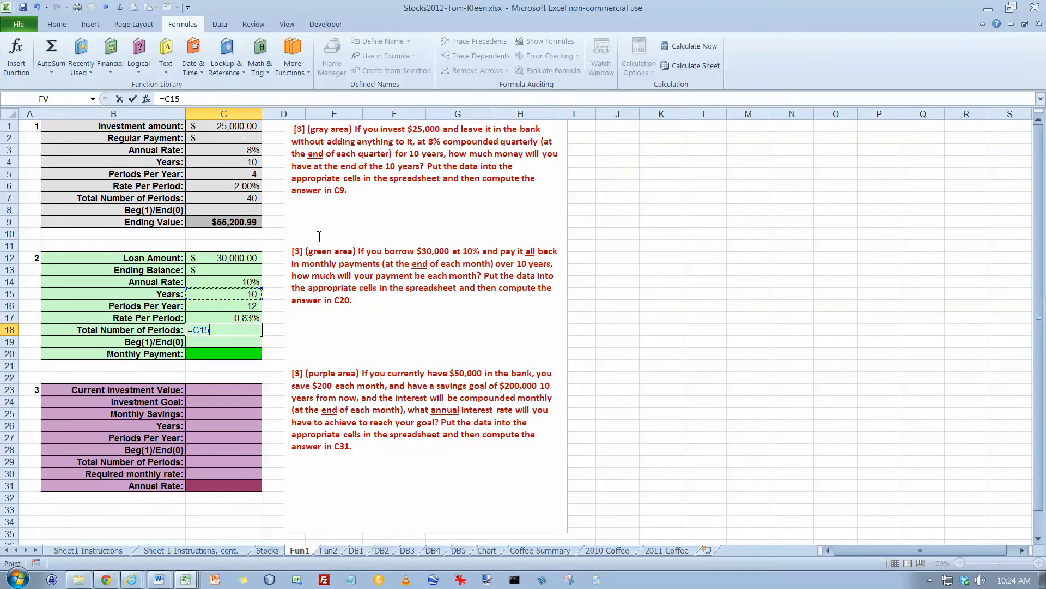
pyautogui.write('*')
pyautogui.press('Up')
pyautogui.press('Up')
pyautogui.press('Return')
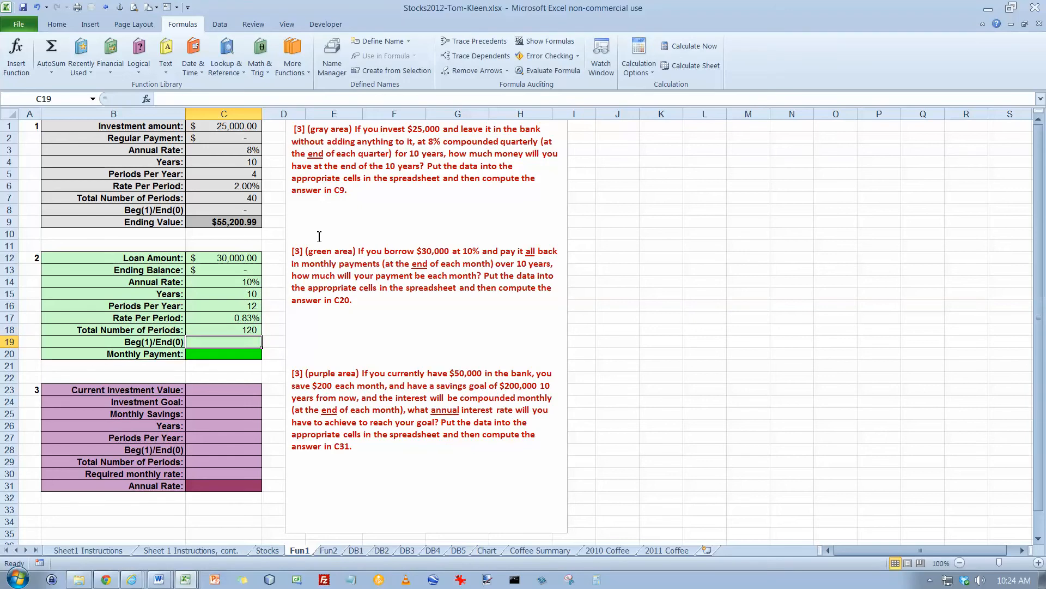
pyautogui.write('0')
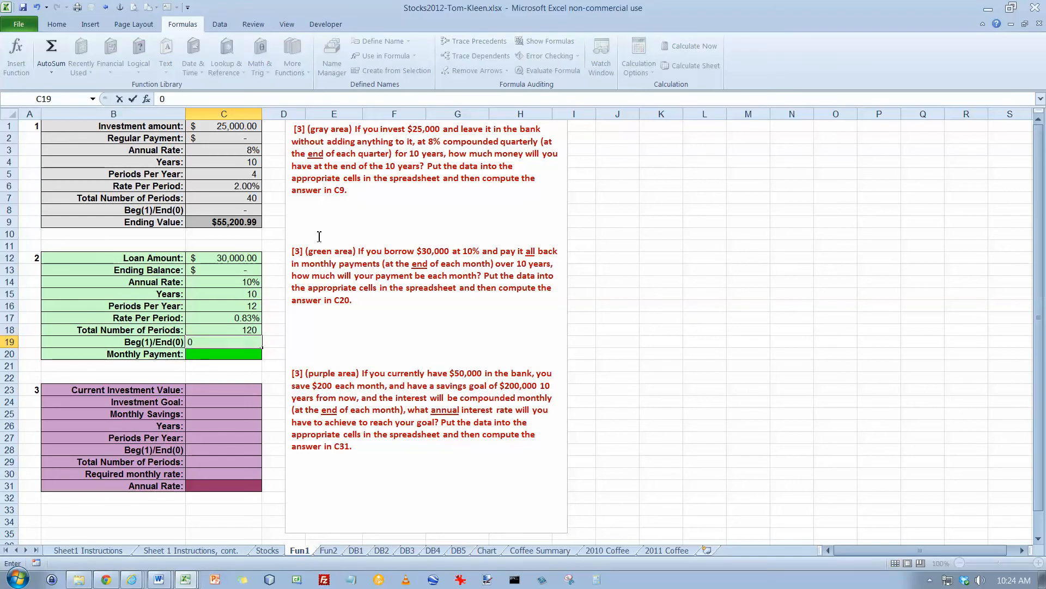
pyautogui.press('Return')
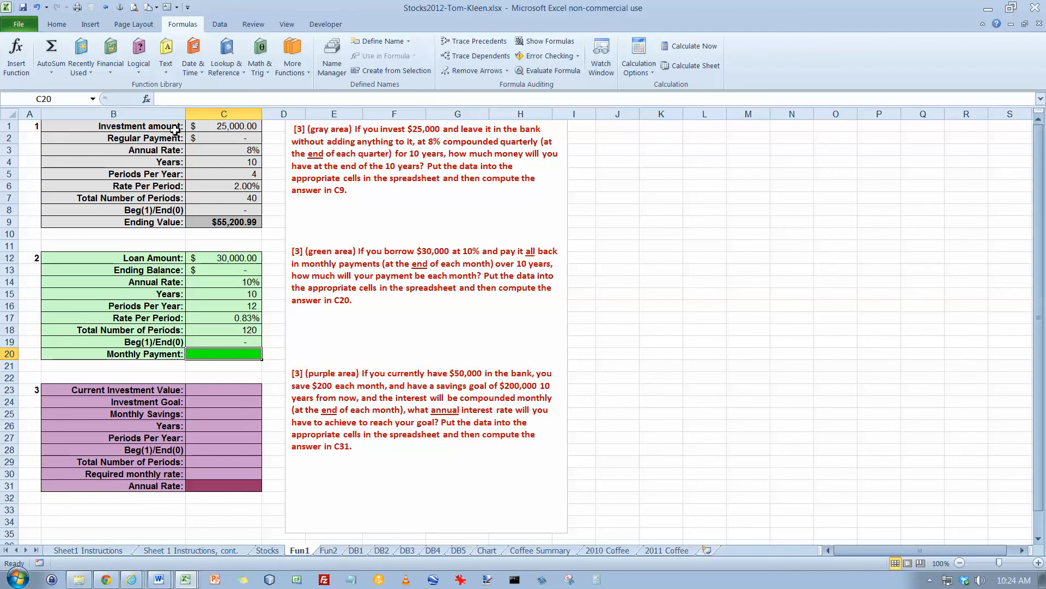
# Insert the financial PMT function in the Monthly Payment cell C20, with C17 as Rate and C18 as Nper.
pyautogui.click(110, 55)
pyautogui.scroll(-7, 156, 305)
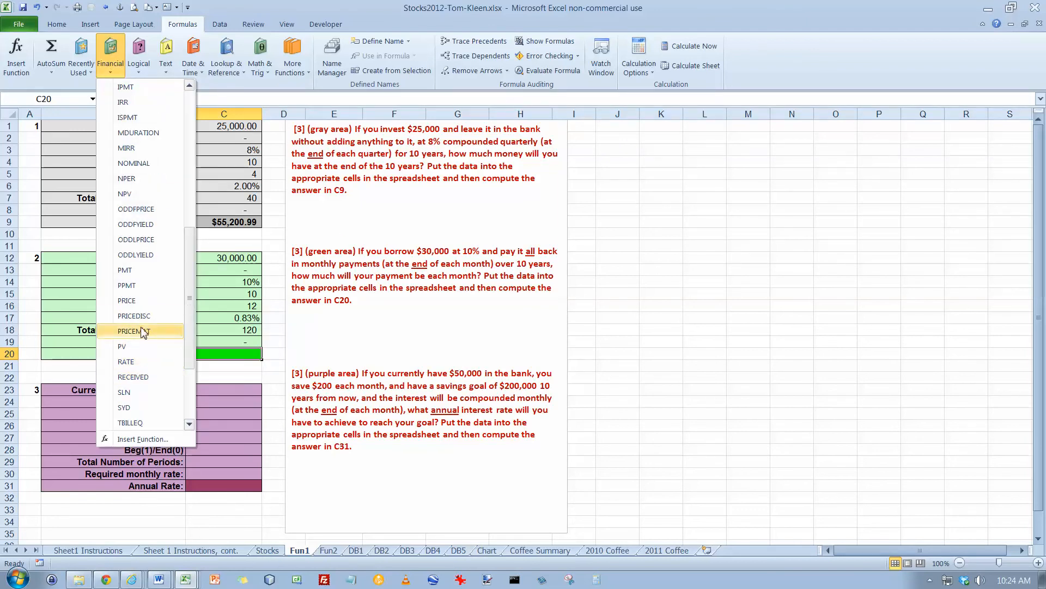
pyautogui.click(139, 270)
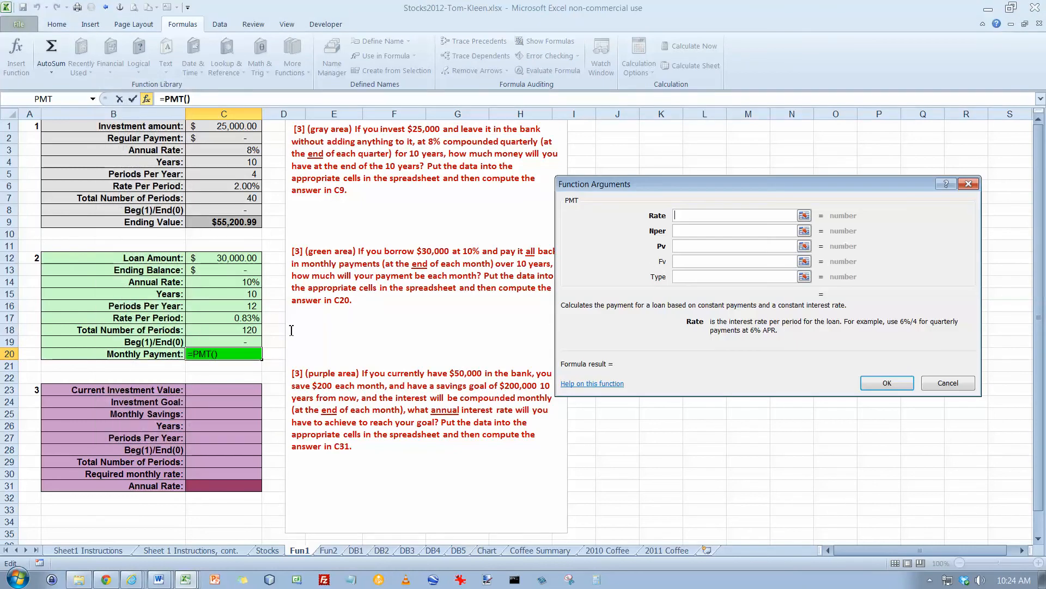
pyautogui.click(220, 318)
pyautogui.click(681, 233)
pyautogui.click(250, 329)
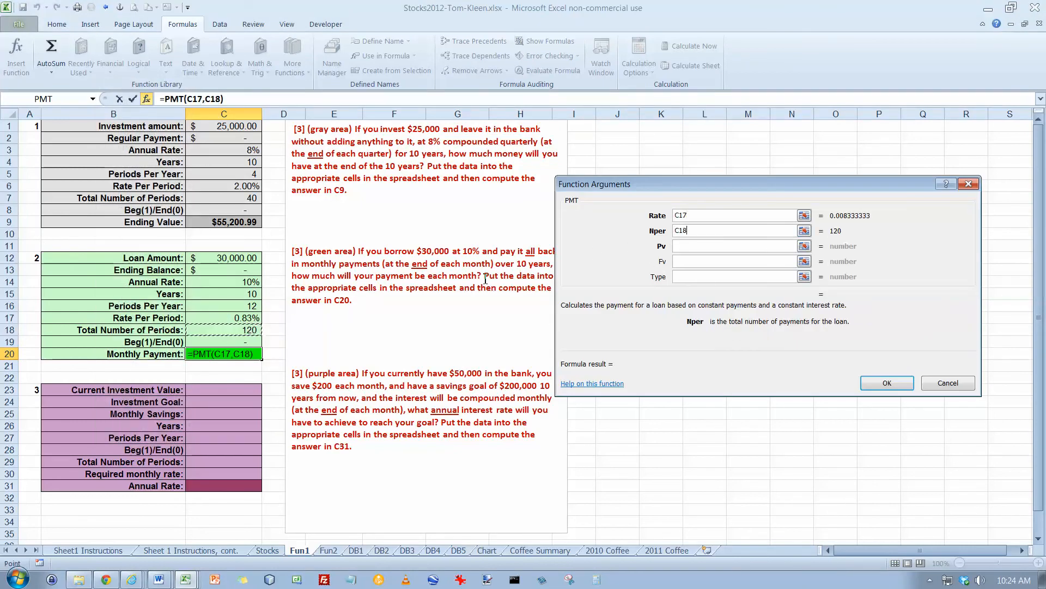
# Complete the PMT function with C12 as Pv, C13 as Fv and C19 as Type.
pyautogui.click(690, 246)
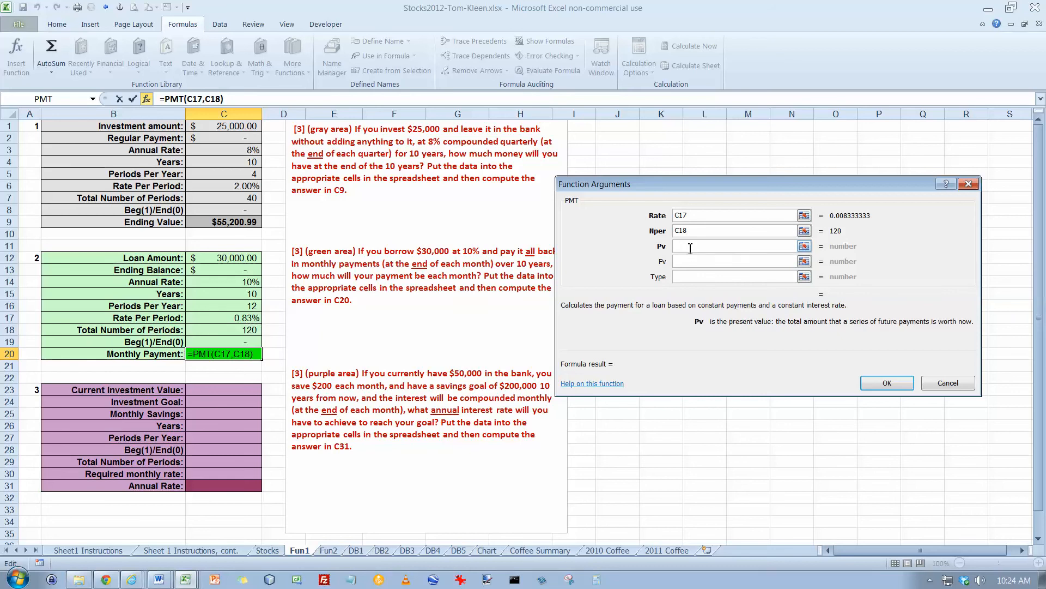
pyautogui.click(242, 259)
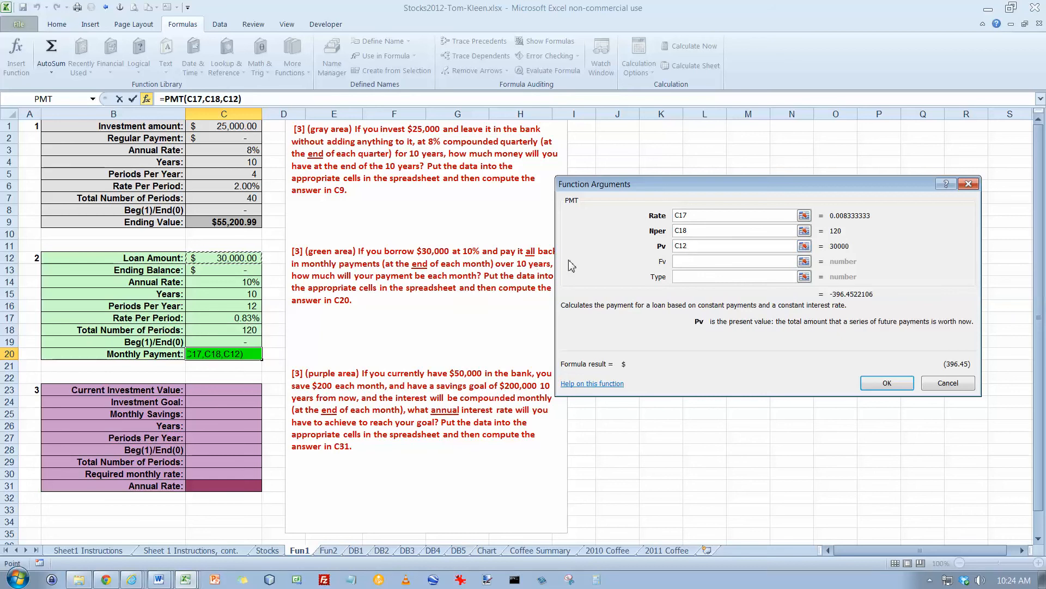
pyautogui.click(676, 261)
pyautogui.click(221, 269)
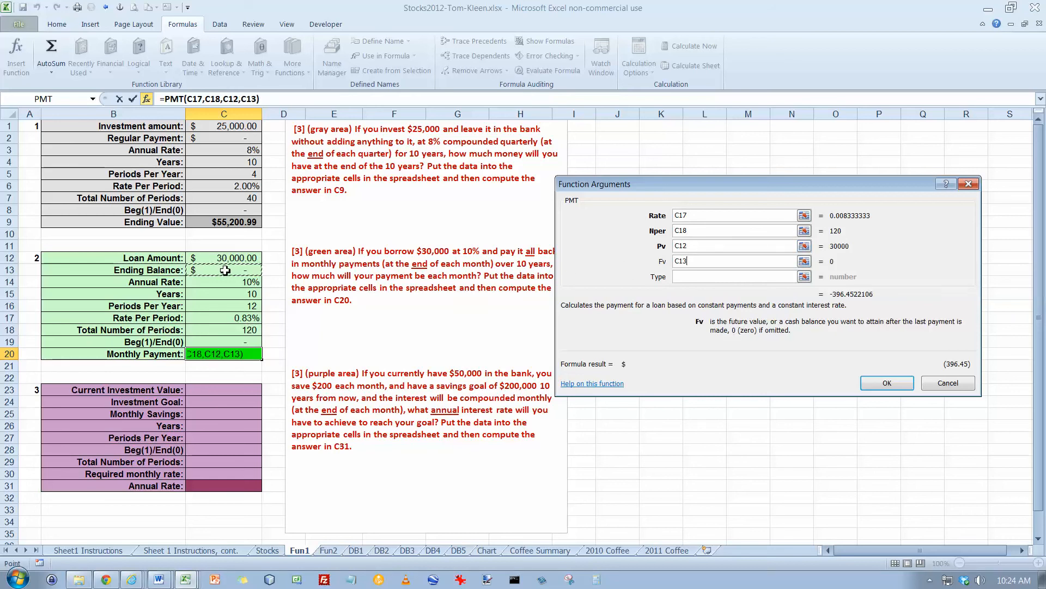
pyautogui.click(687, 277)
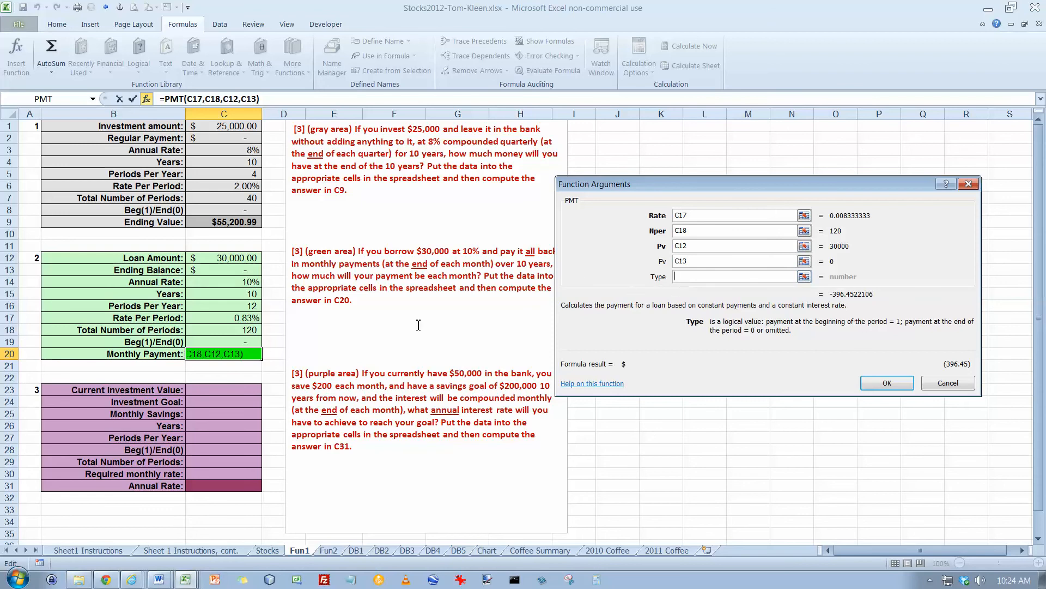
pyautogui.click(232, 347)
pyautogui.click(874, 384)
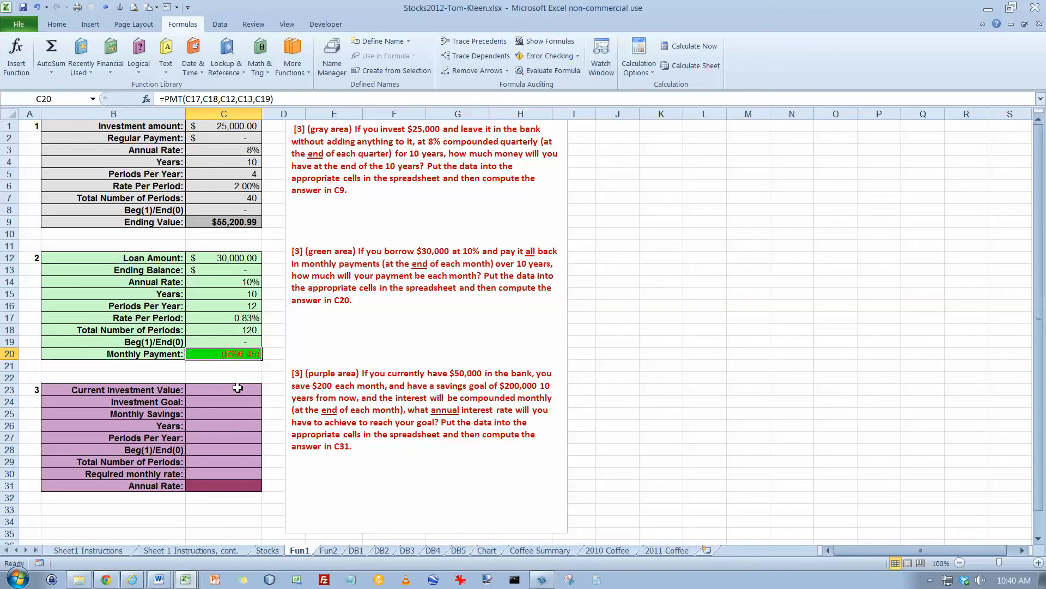
# In the purple area, enter a current investment value of 50000, an investment goal of 200000 and monthly savings of 200.
pyautogui.click(238, 388)
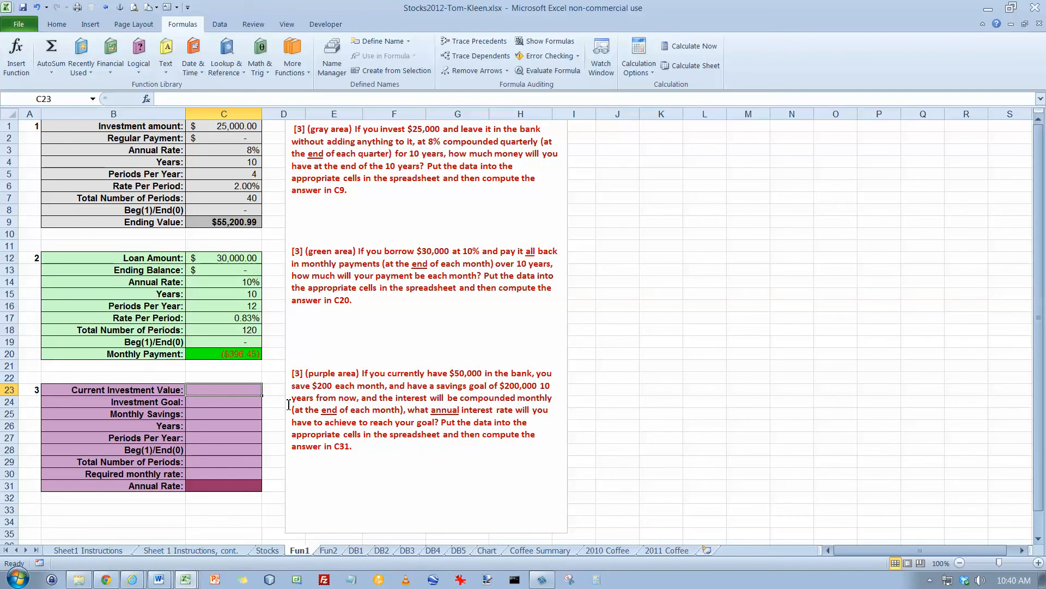
pyautogui.write('5')
pyautogui.write('0,000')
pyautogui.press('Return')
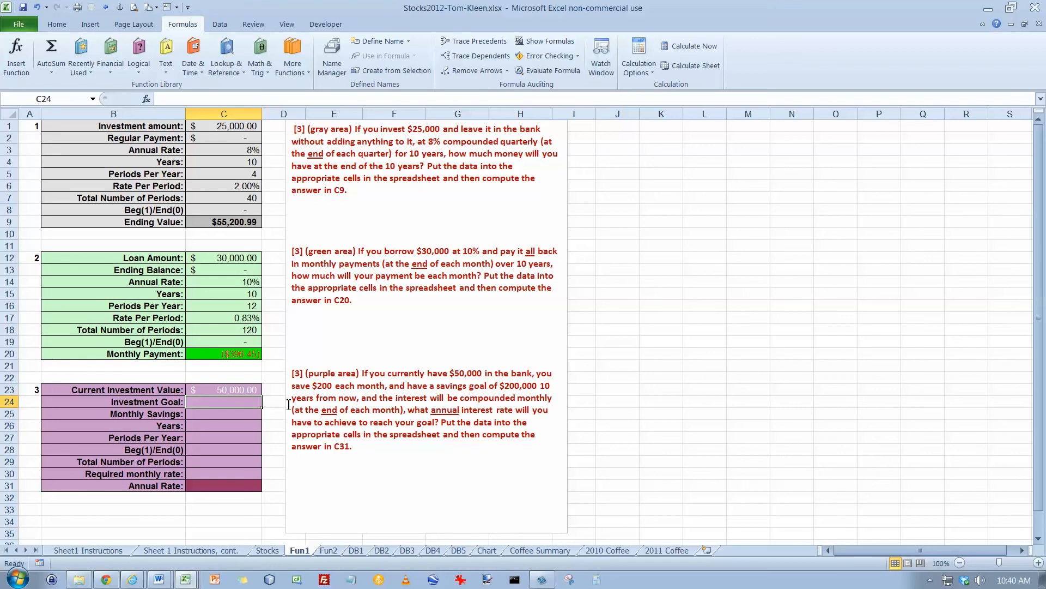
pyautogui.write('200,000')
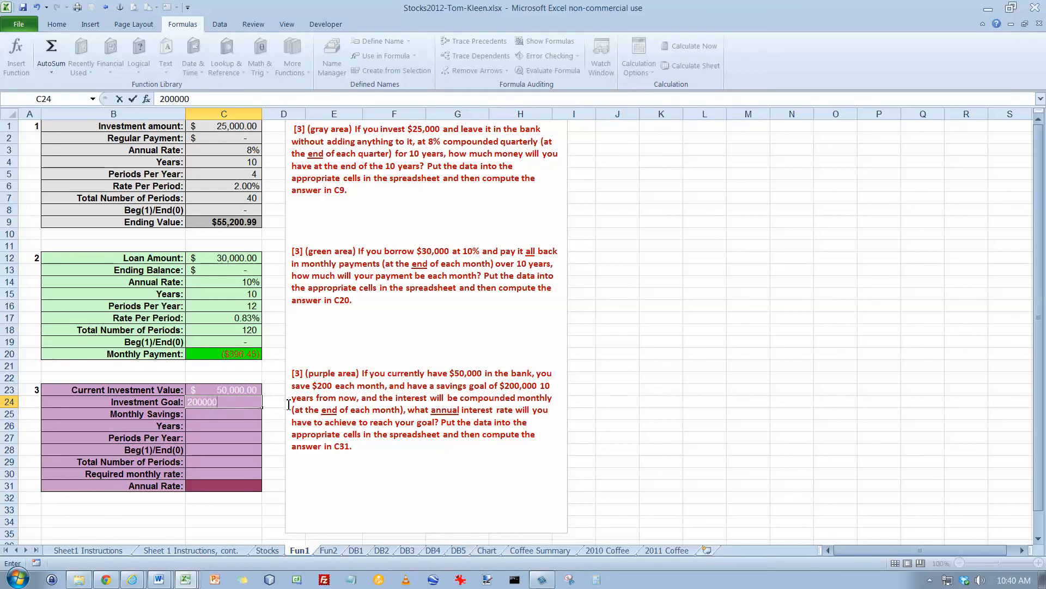
pyautogui.press('Return')
pyautogui.write('200')
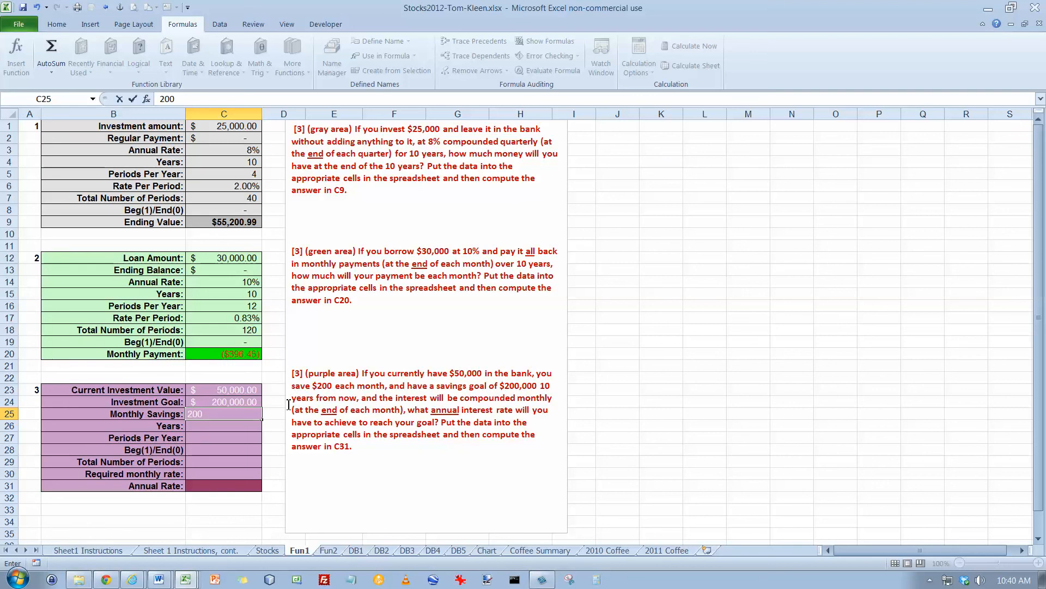
pyautogui.press('Return')
# In the purple area, enter 10 years, 12 periods per year and 0 for Beg(1)/End(0).
pyautogui.write('10')
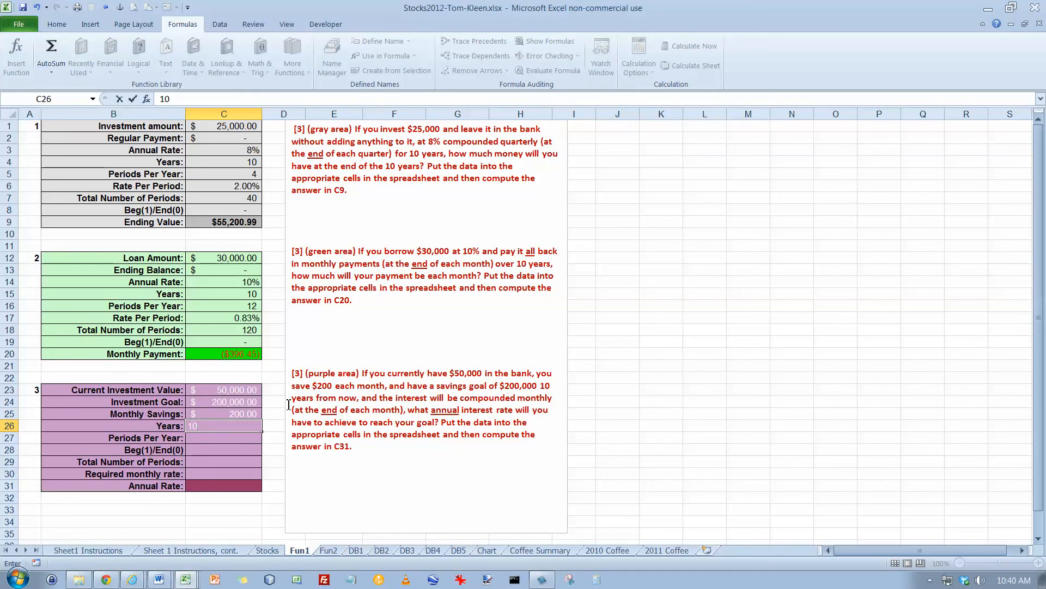
pyautogui.press('Return')
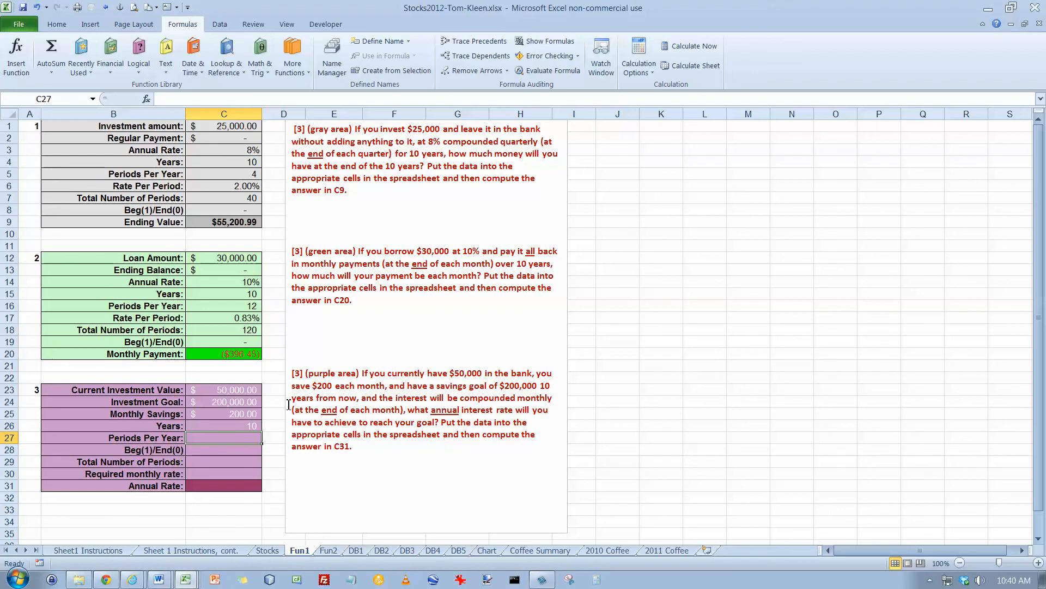
pyautogui.write('12')
pyautogui.press('Return')
pyautogui.write('0')
pyautogui.press('Return')
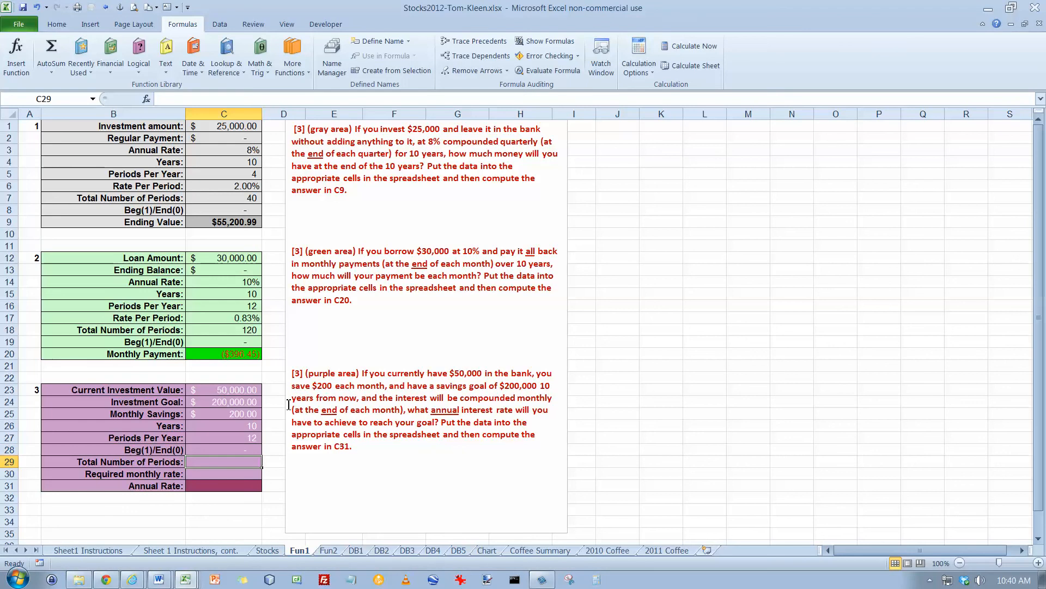
# Calculate the purple area's total number of periods in C29 as =C26*C27.
pyautogui.write('=')
pyautogui.press('Up')
pyautogui.press('Up')
pyautogui.press('Up')
pyautogui.write('*')
pyautogui.press('Up')
pyautogui.press('Return')
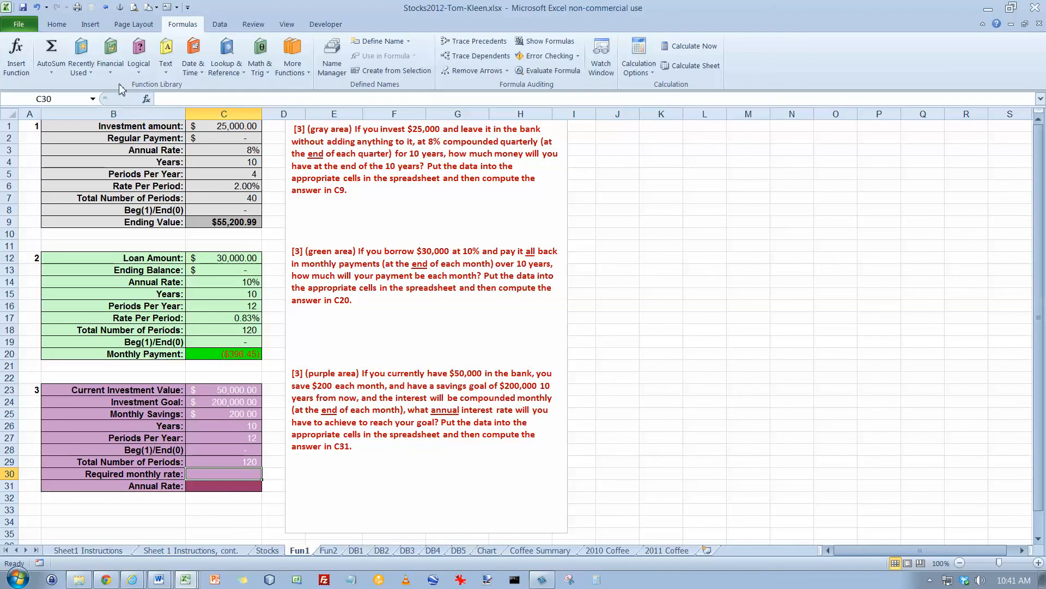
# Insert the financial RATE function in the Required monthly rate cell C30, with C29 as Nper and -C25 as Pmt.
pyautogui.click(110, 57)
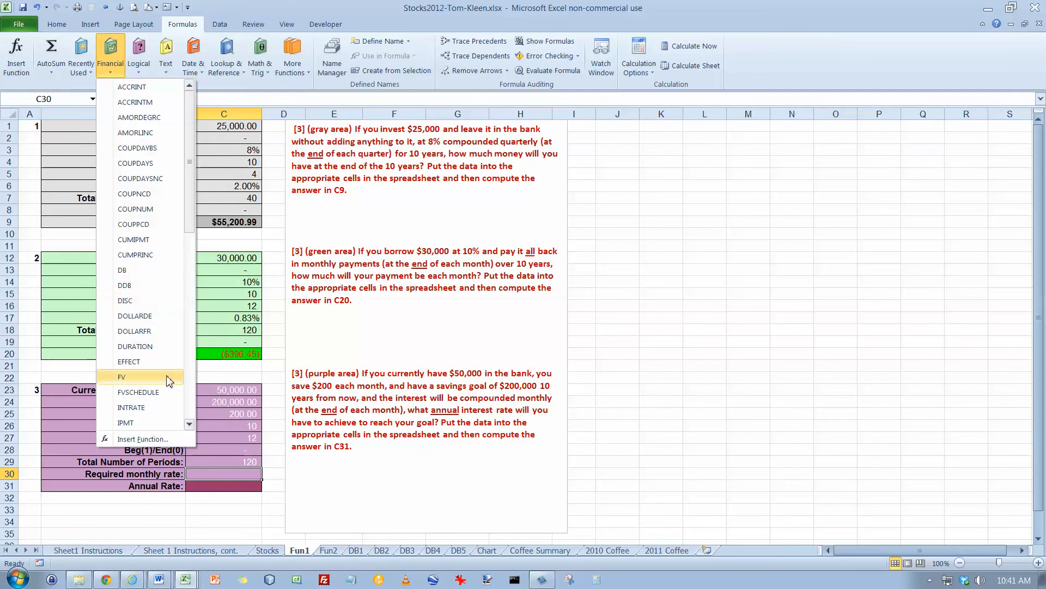
pyautogui.click(192, 388)
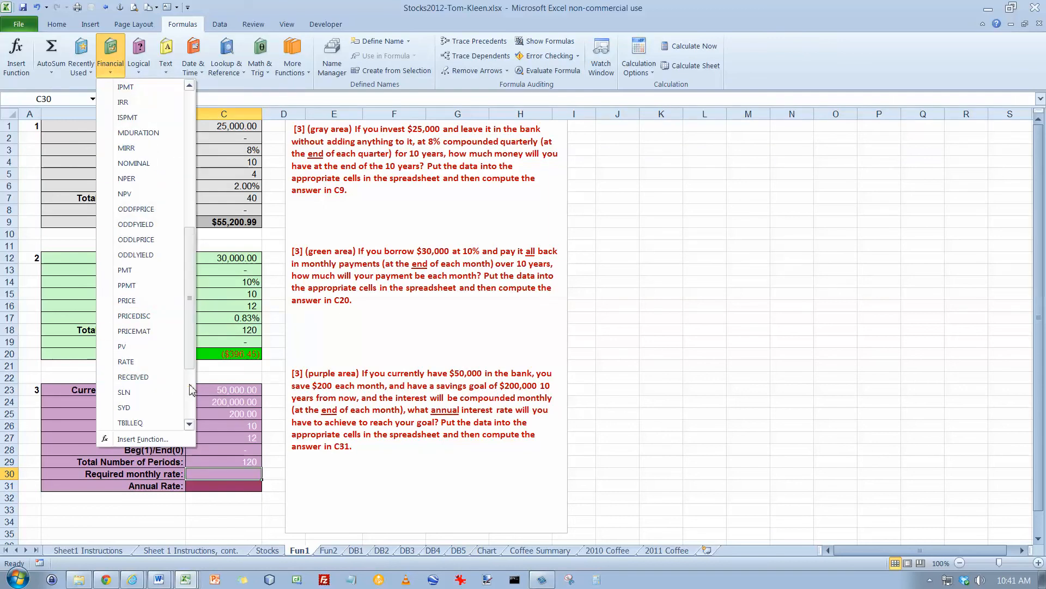
pyautogui.click(141, 361)
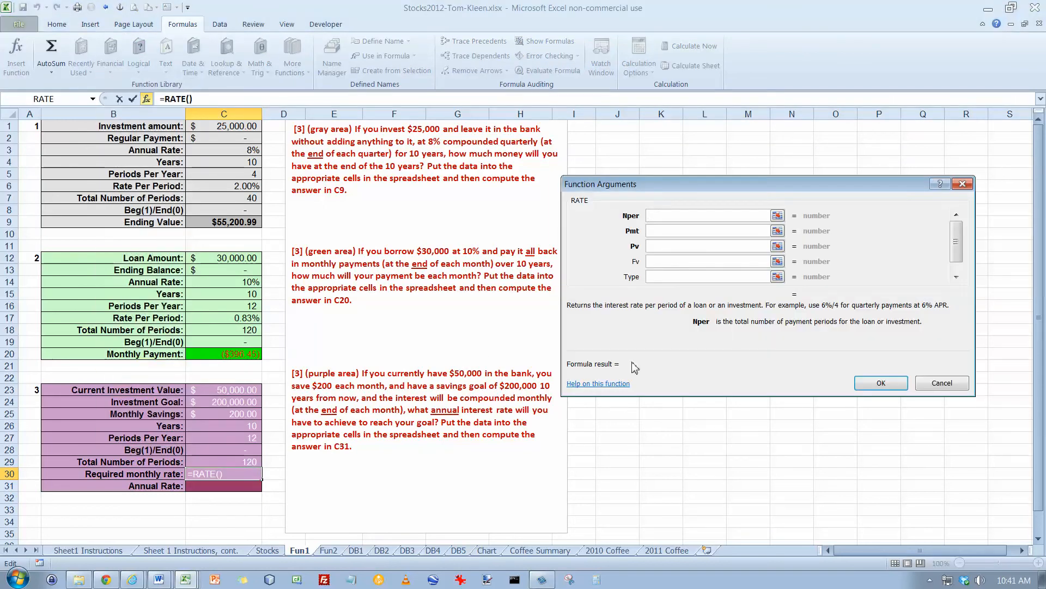
pyautogui.click(246, 464)
pyautogui.click(653, 231)
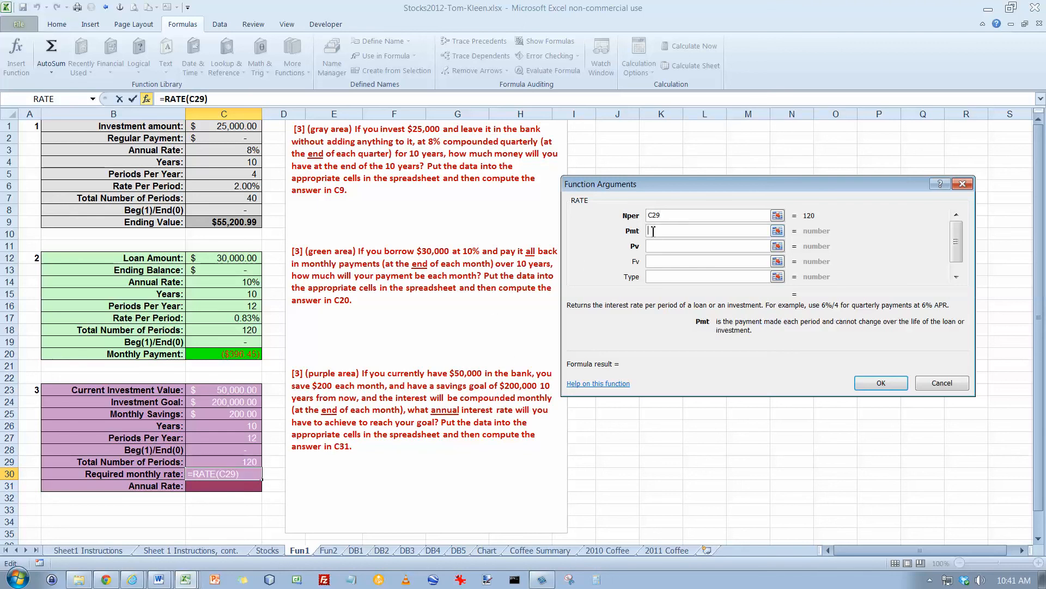
pyautogui.write('-')
pyautogui.click(256, 410)
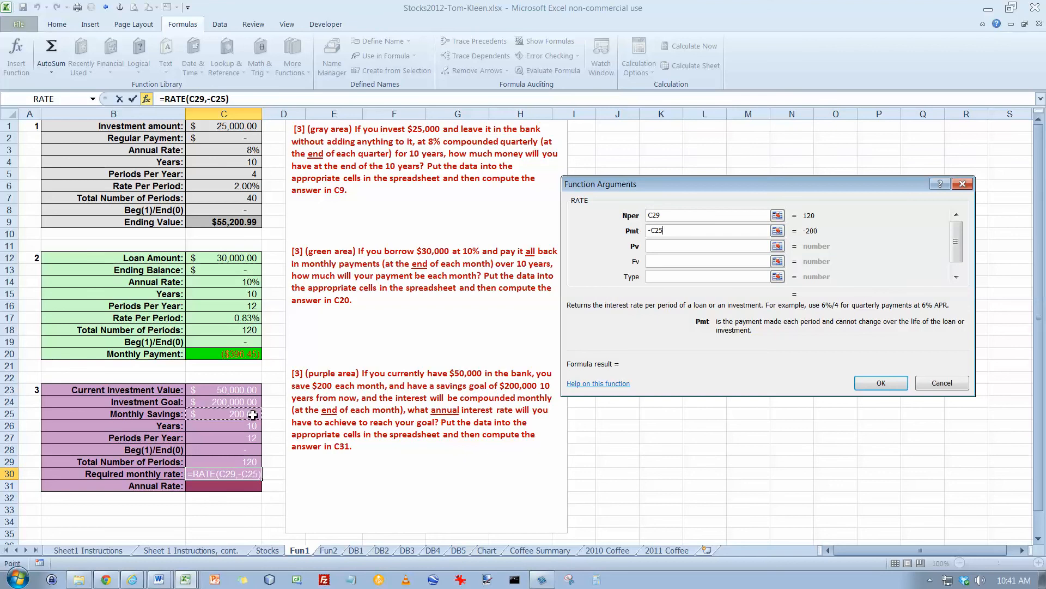
# Complete the RATE function with -C23 as Pv, C24 as Fv and C28 as Type.
pyautogui.click(695, 247)
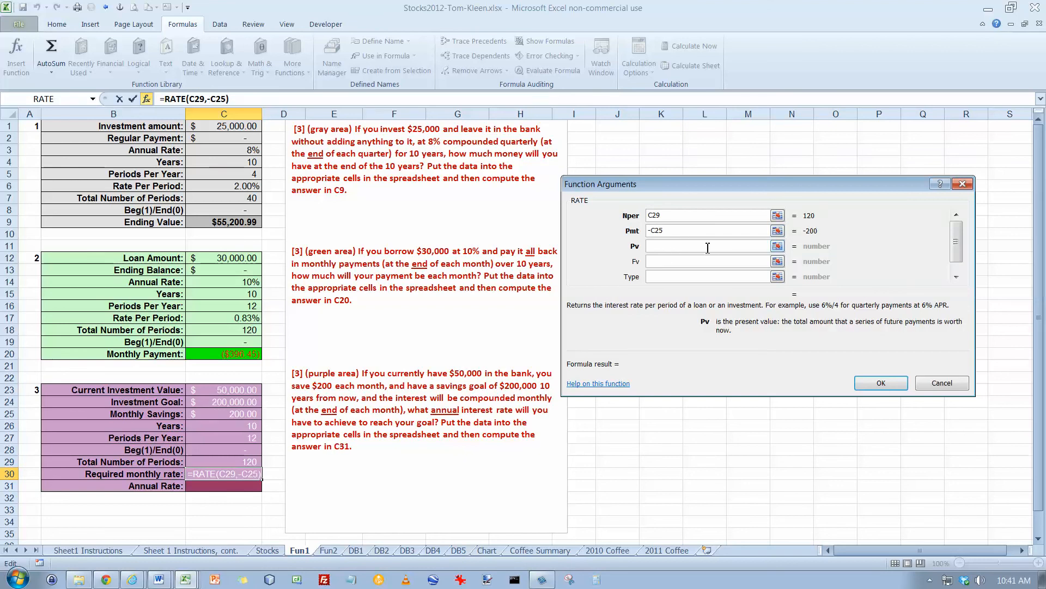
pyautogui.write('-')
pyautogui.click(238, 392)
pyautogui.press('Tab')
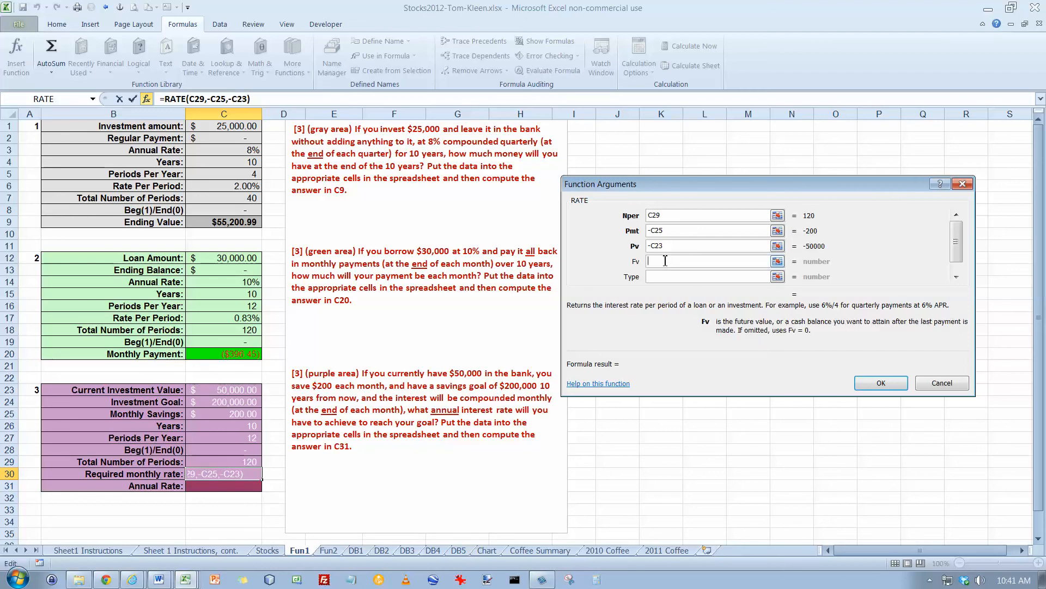
pyautogui.click(230, 400)
pyautogui.press('Tab')
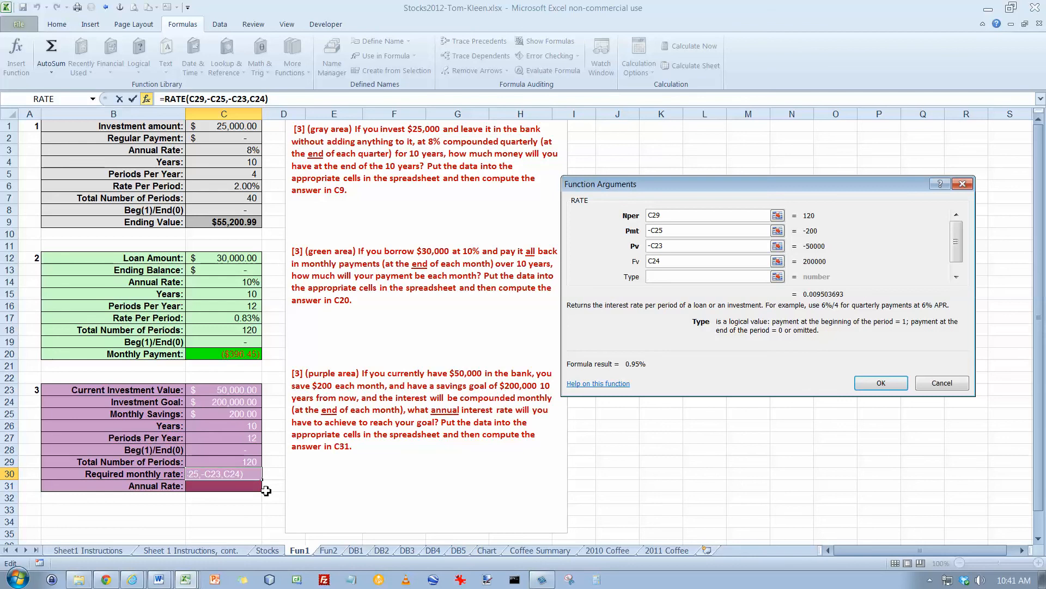
pyautogui.click(249, 450)
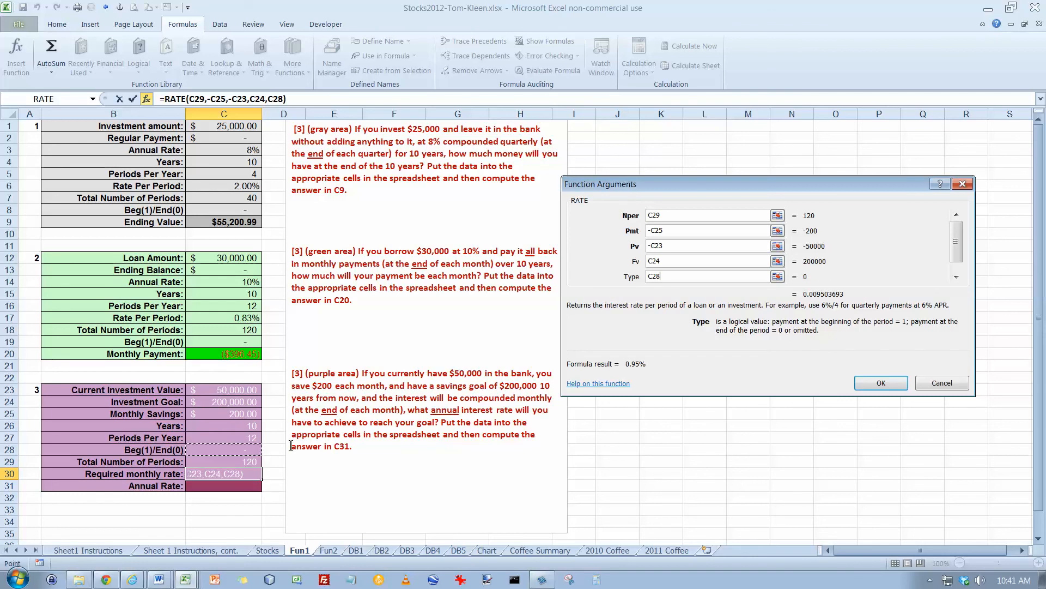
pyautogui.click(872, 382)
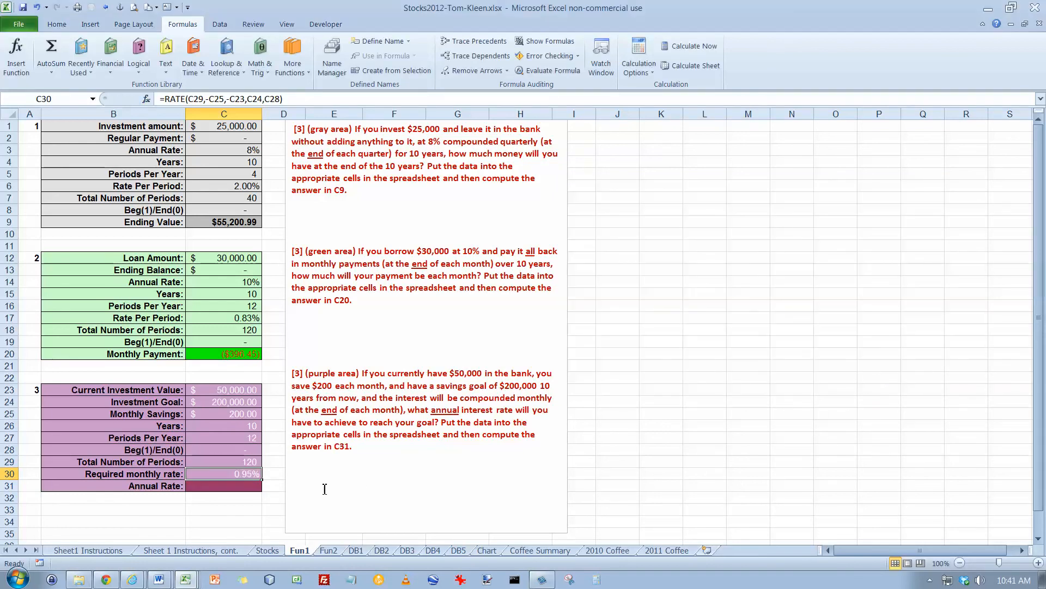
# Calculate the purple area's annual rate in C31 as =C30*C27.
pyautogui.click(258, 487)
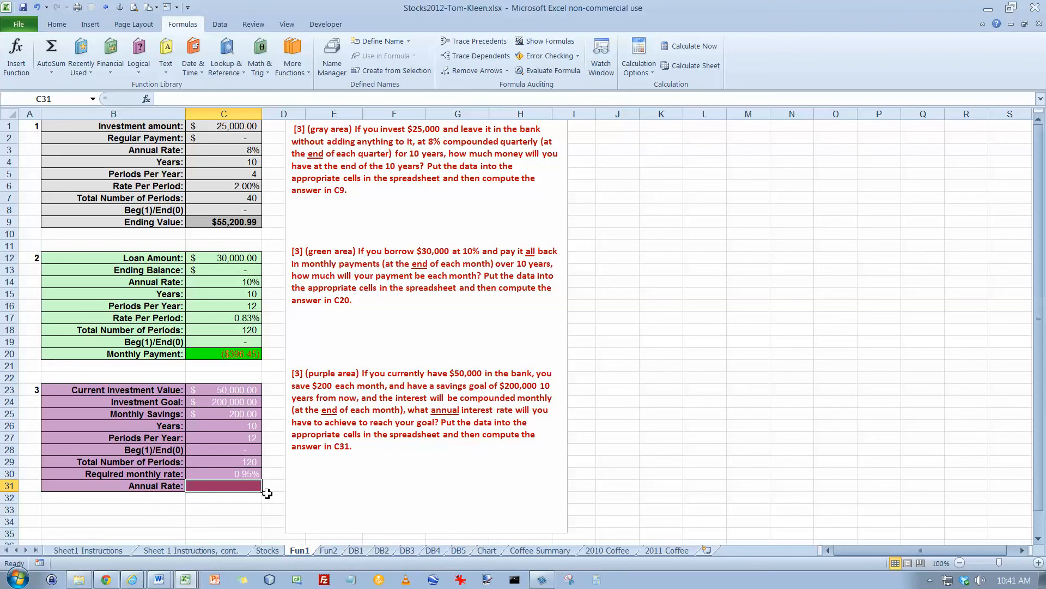
pyautogui.write('=C30*')
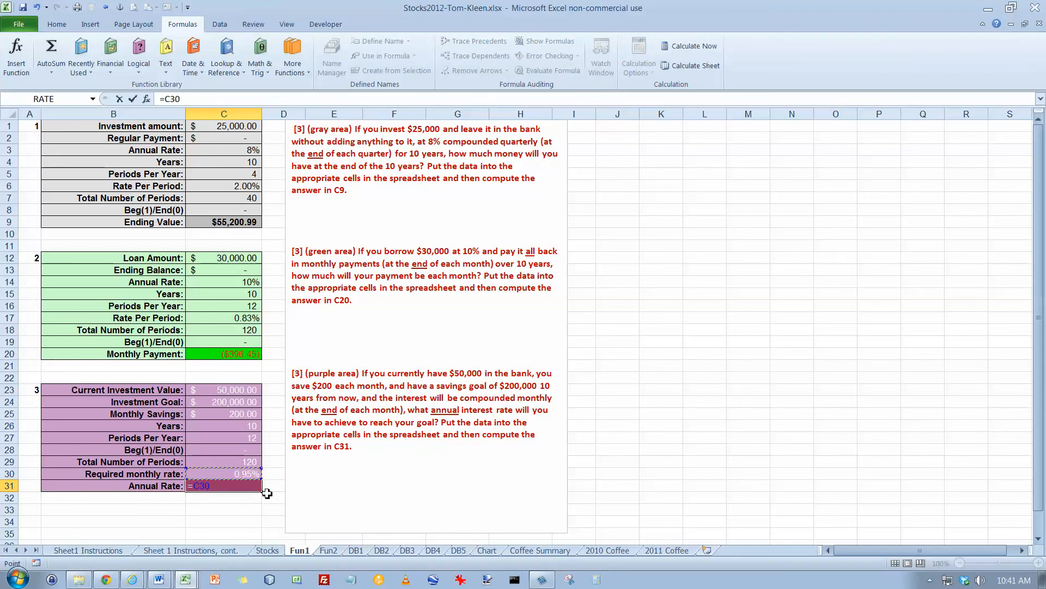
pyautogui.press('Up')
pyautogui.press('Up')
pyautogui.press('Up')
pyautogui.press('Up')
pyautogui.press('Return')
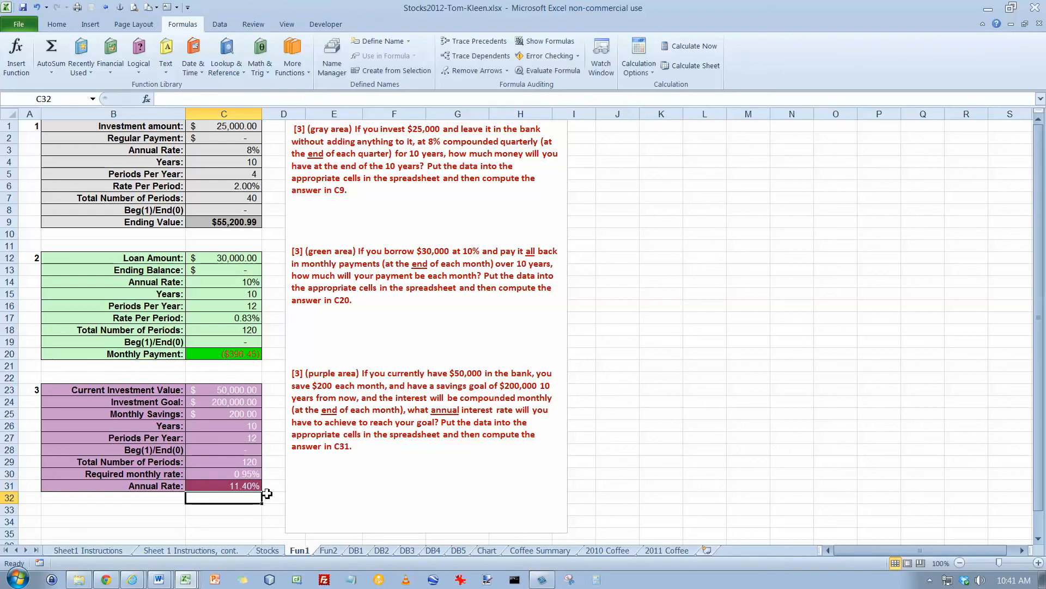